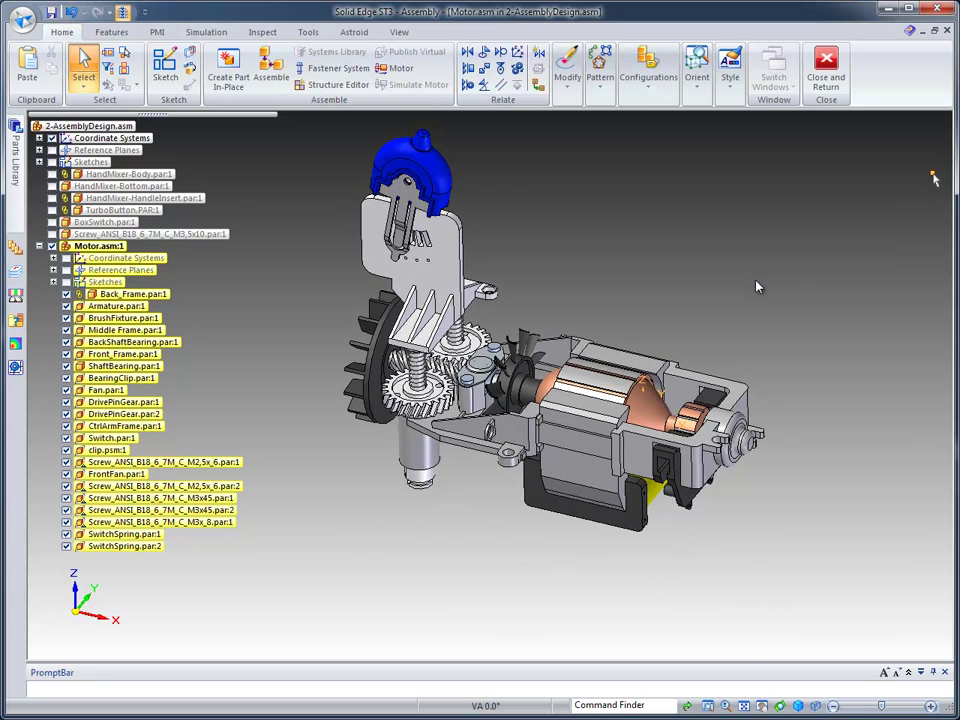
# Drag Beeter.par from the Parts Library into the Motor assembly as Beeter.par:1.
pyautogui.moveTo(748, 285); pyautogui.dragTo(727, 367, button='middle')
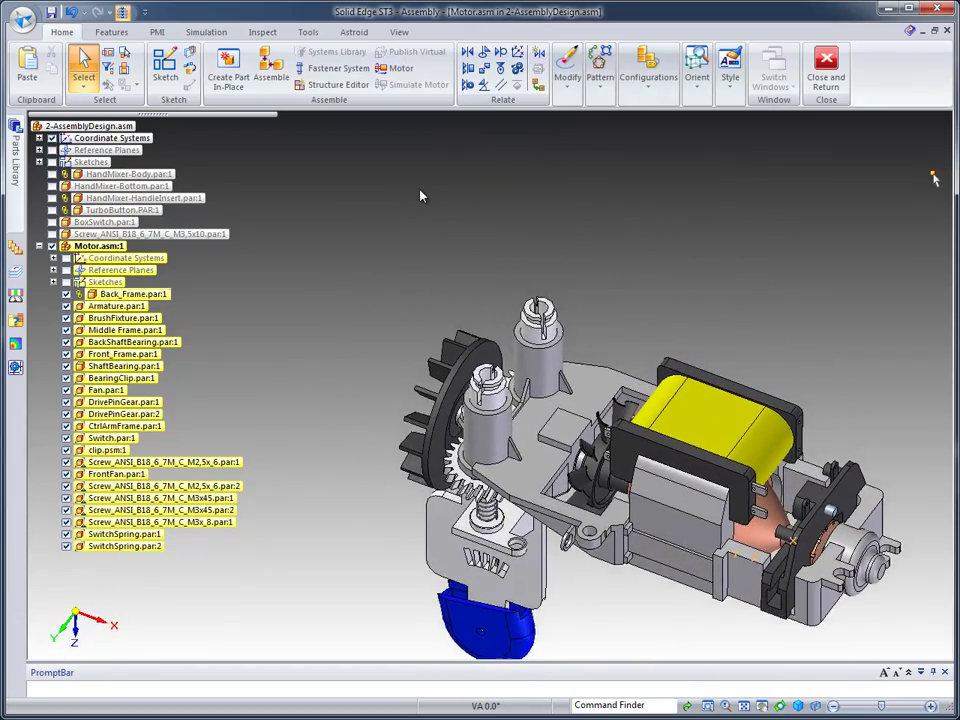
pyautogui.moveTo(16, 165)
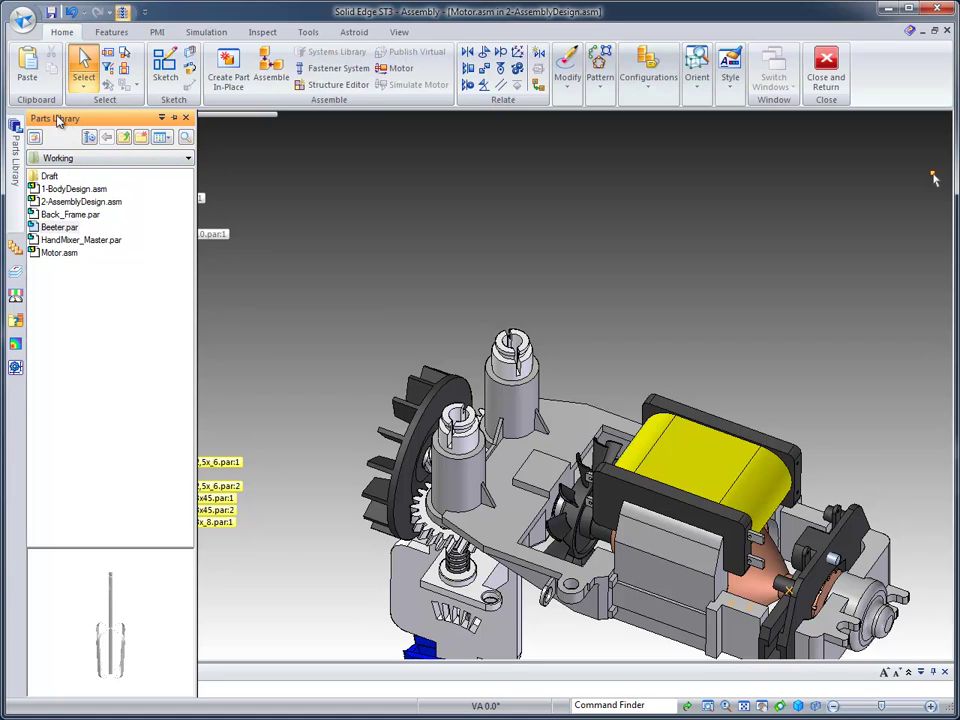
pyautogui.click(55, 228)
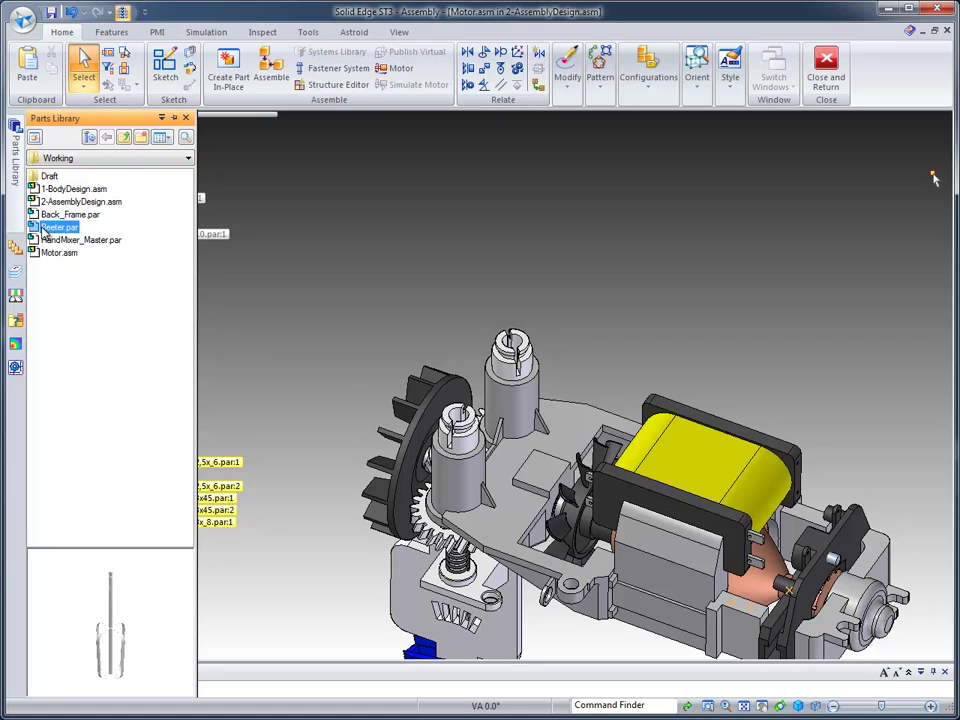
pyautogui.moveTo(83, 228); pyautogui.dragTo(565, 255)
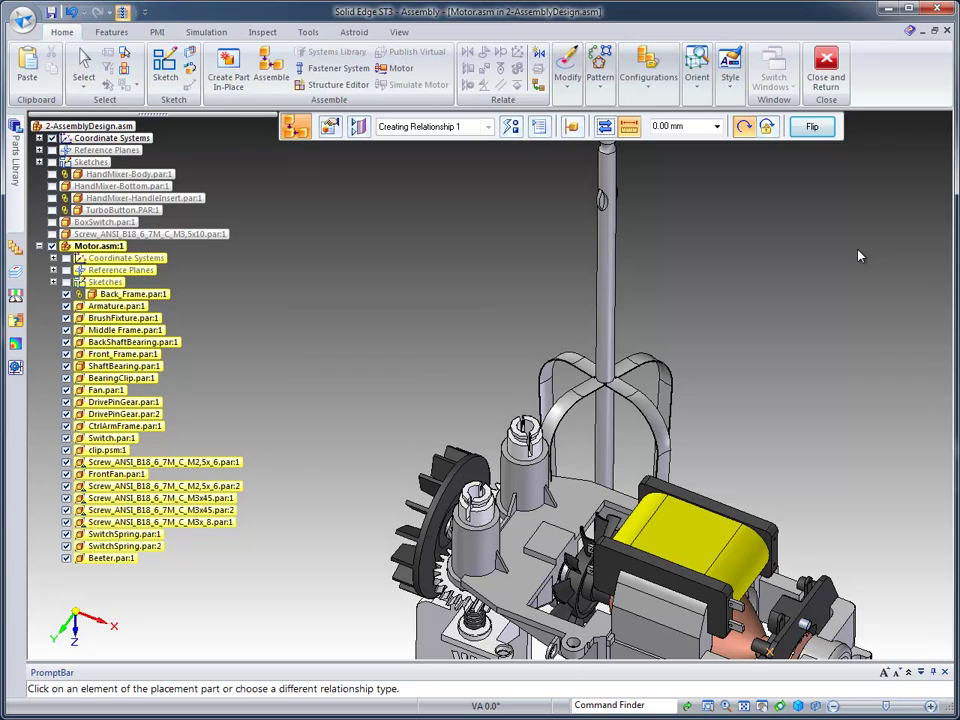
# Axially align the beater shaft with the upper gear shaft and mate its end to the drive gear face.
pyautogui.click(608, 258)
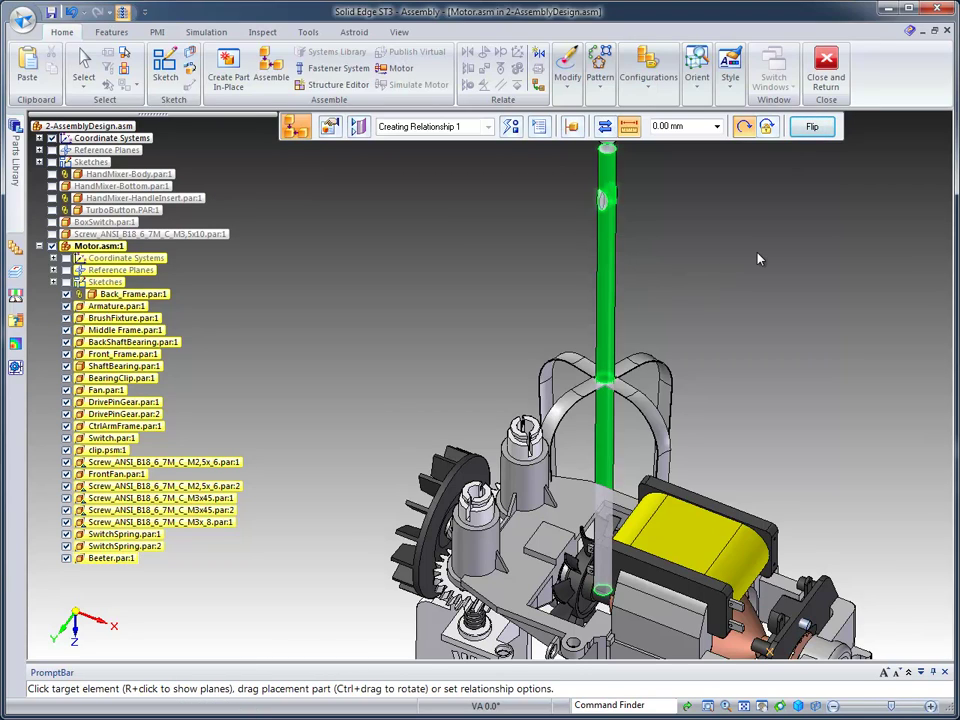
pyautogui.scroll(5, 462, 232)
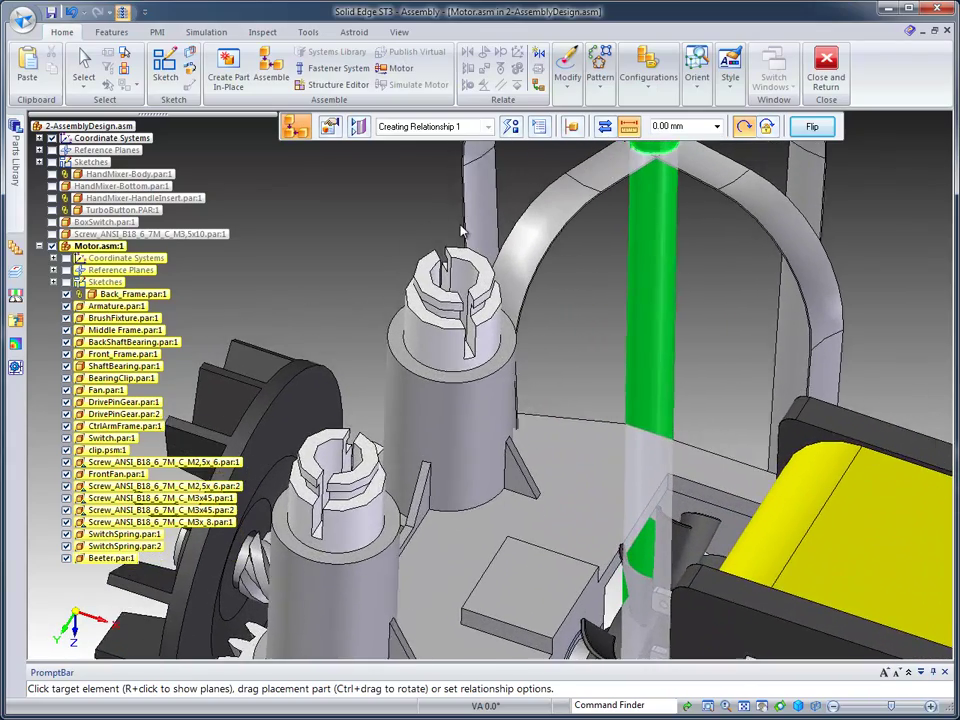
pyautogui.click(456, 280)
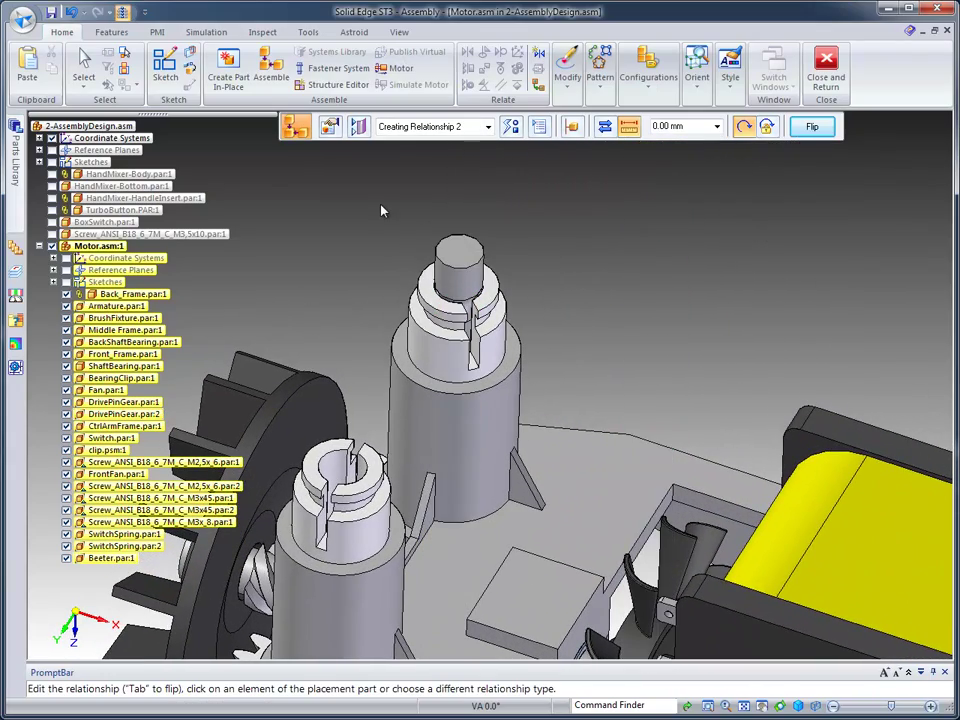
pyautogui.click(462, 248)
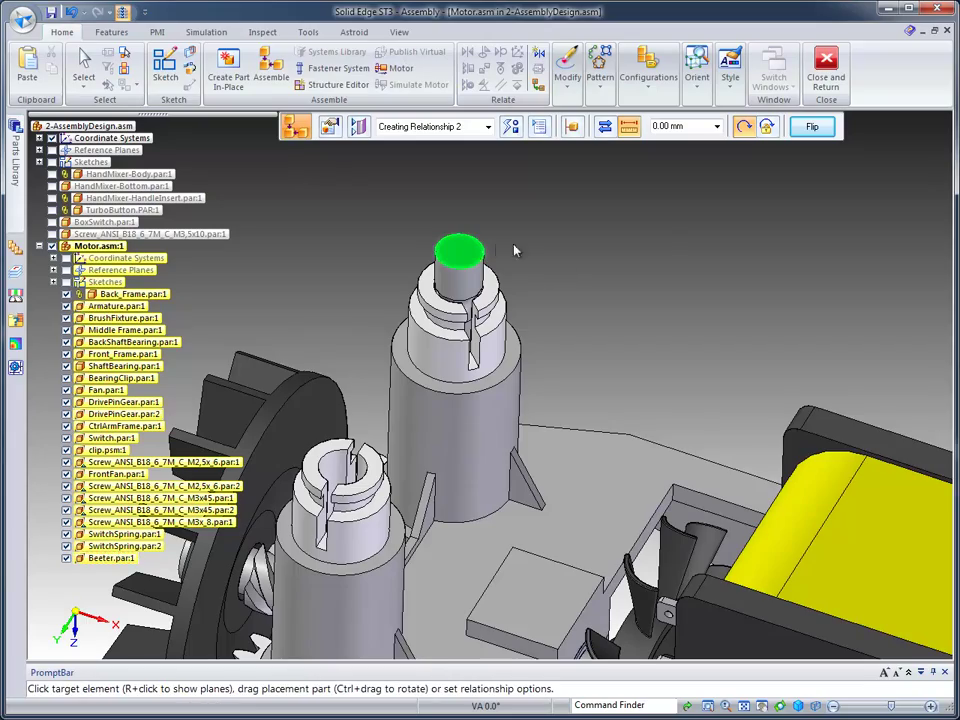
pyautogui.moveTo(513, 250); pyautogui.dragTo(585, 291, button='middle')
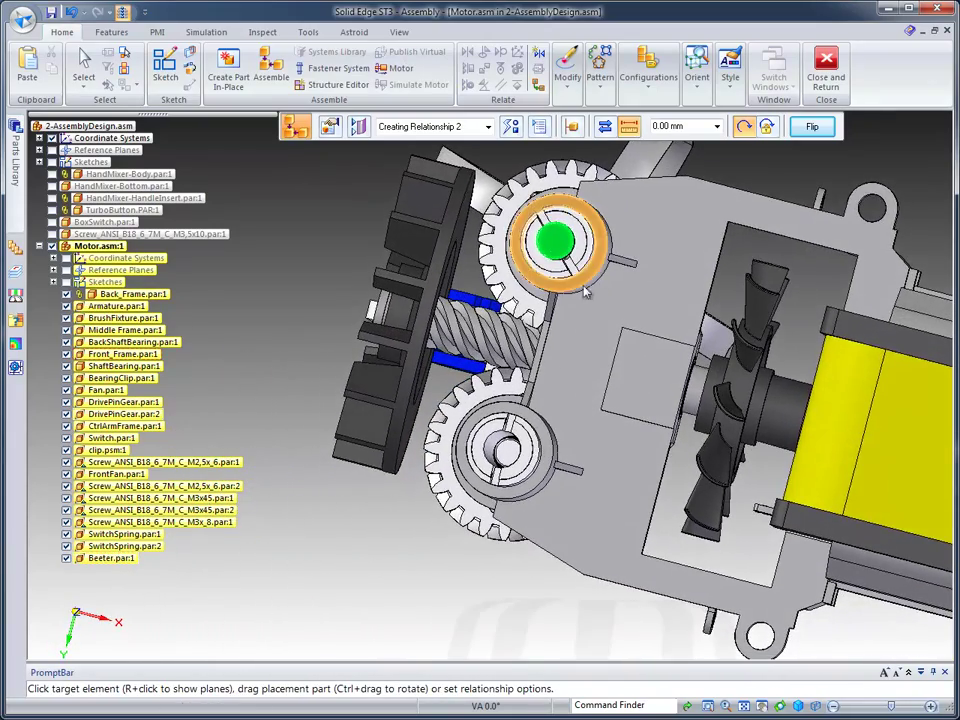
pyautogui.click(511, 457)
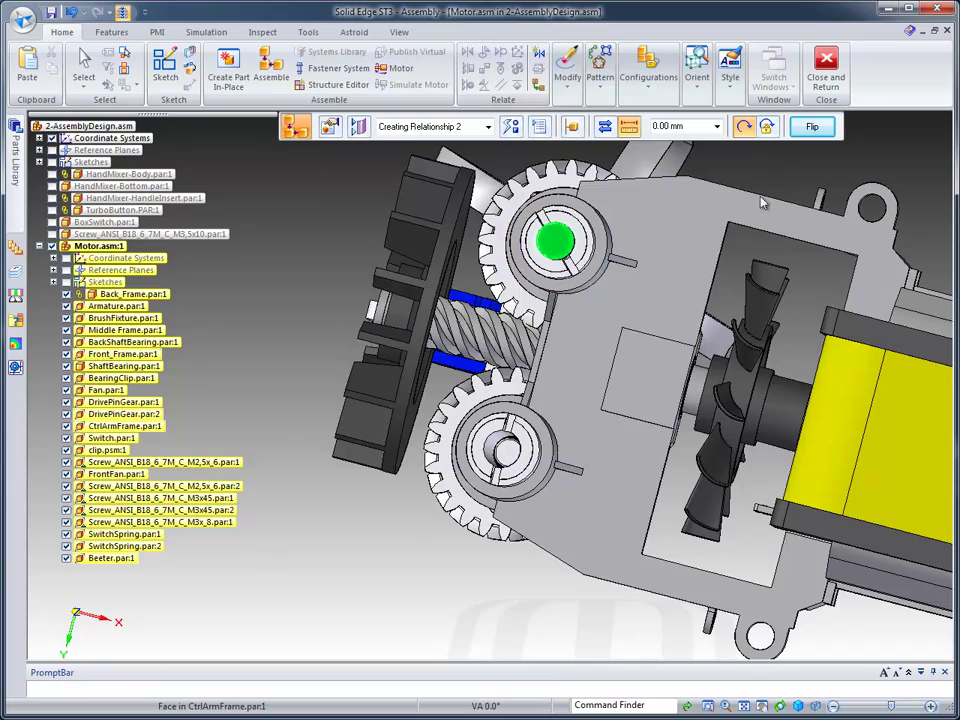
pyautogui.moveTo(779, 169); pyautogui.dragTo(700, 197, button='middle')
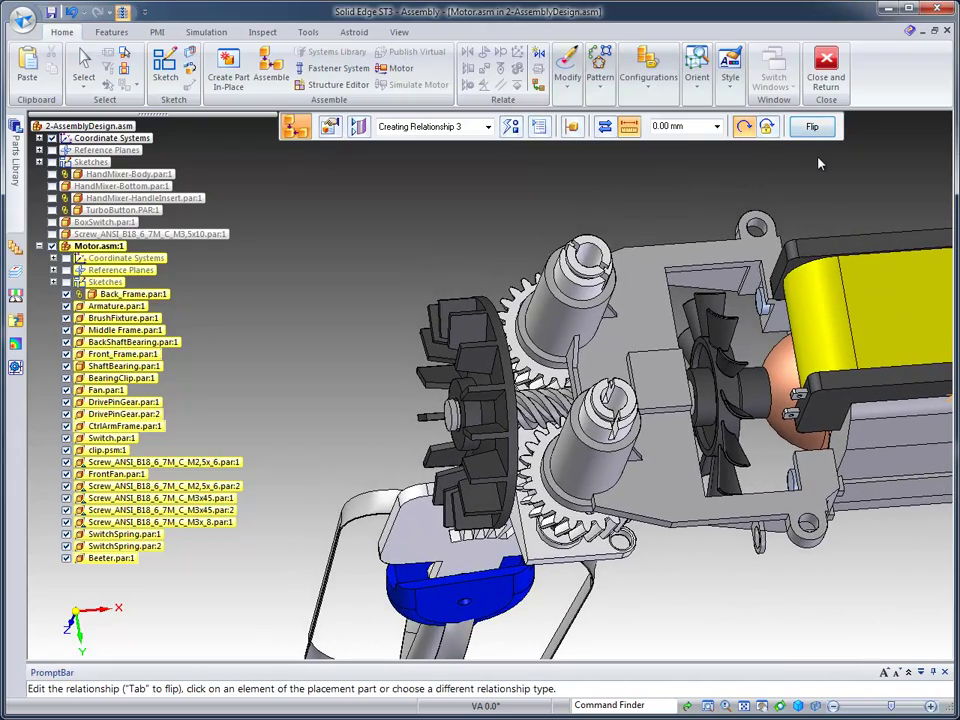
# Flip the beater to rise upward and mate its shaft face to a QuickPick plane on the drive gear.
pyautogui.press('Tab')
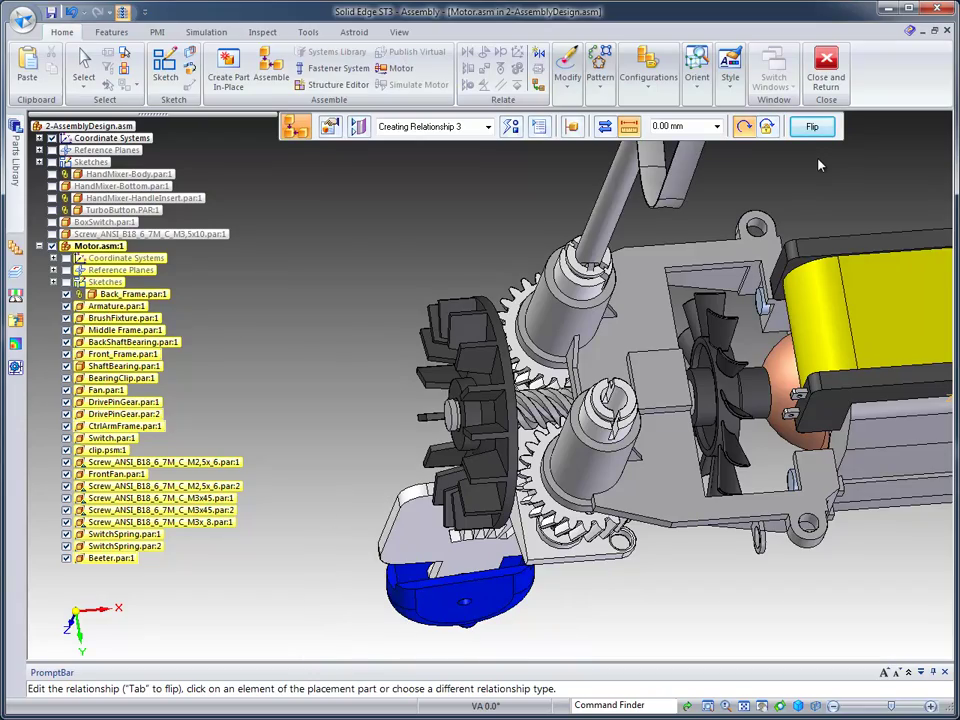
pyautogui.moveTo(818, 165); pyautogui.dragTo(452, 160, button='middle')
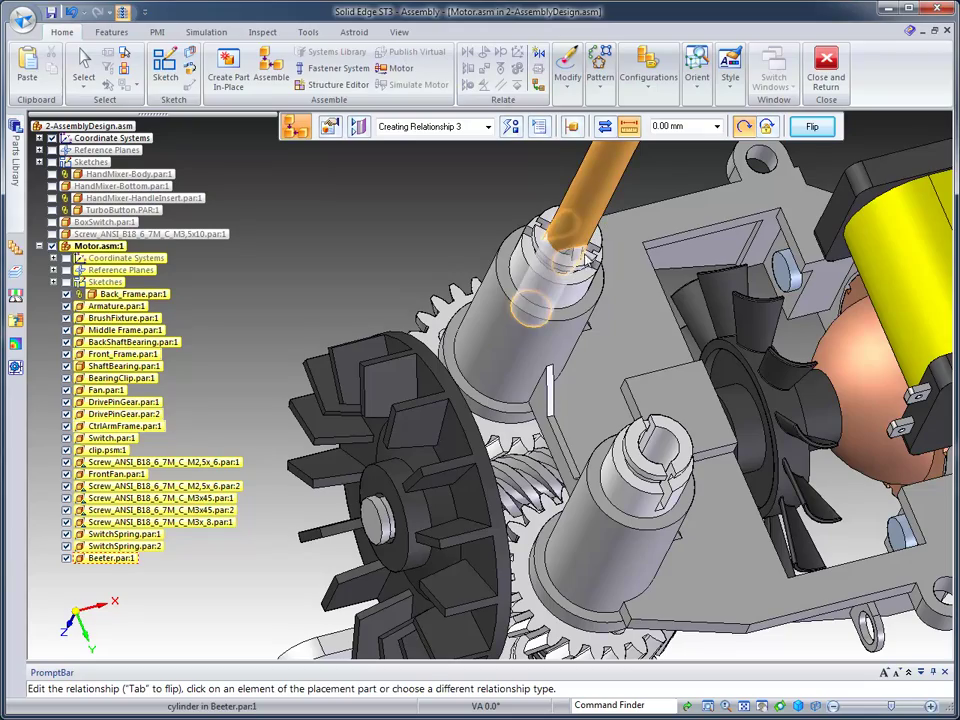
pyautogui.click(574, 257)
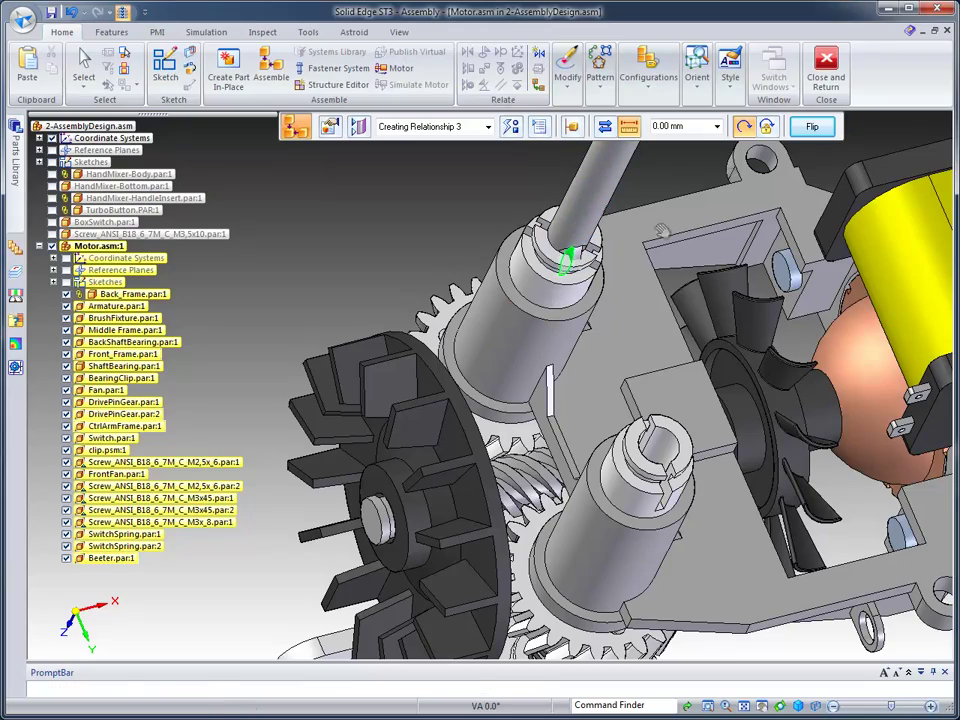
pyautogui.moveTo(574, 257); pyautogui.dragTo(487, 235, button='middle')
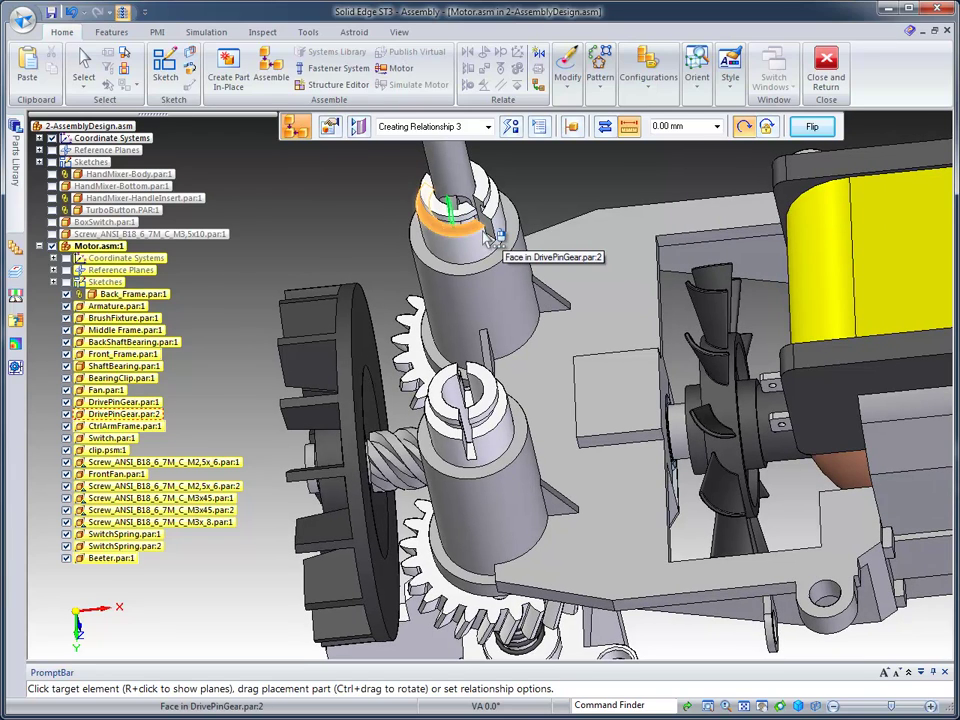
pyautogui.rightClick(487, 235)
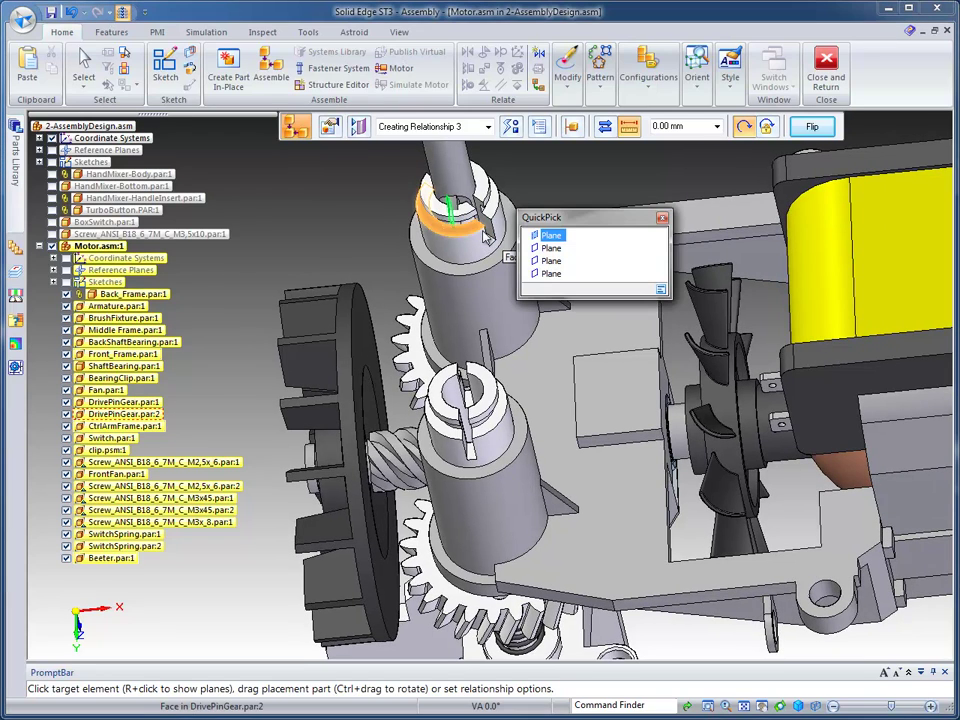
pyautogui.click(551, 247)
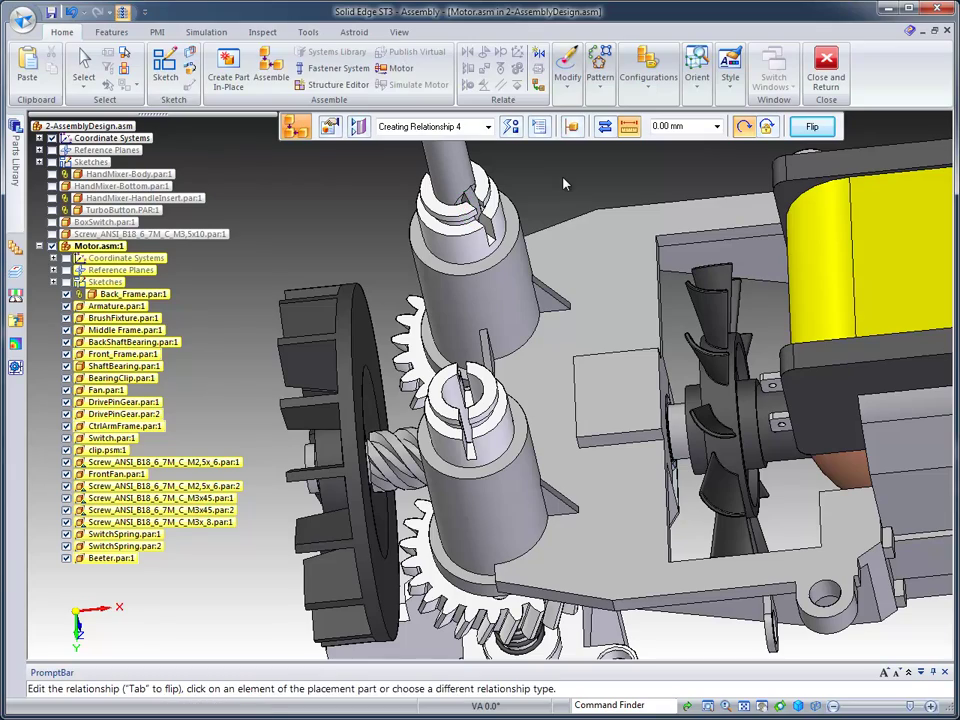
pyautogui.click(84, 66)
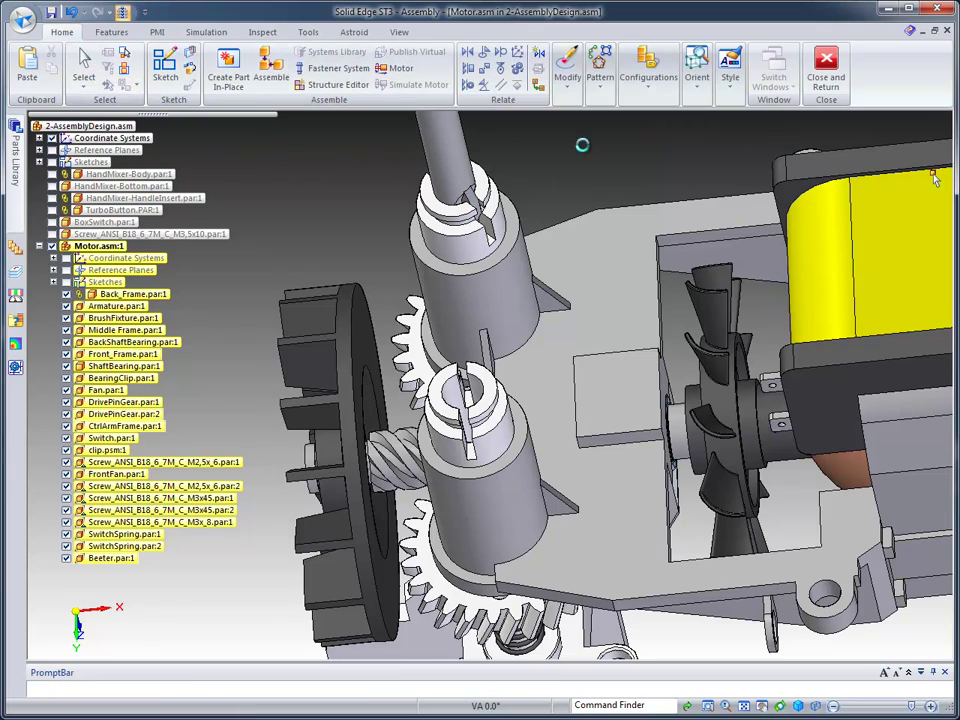
pyautogui.moveTo(579, 146); pyautogui.dragTo(810, 249, button='middle')
pyautogui.scroll(-3, 799, 224)
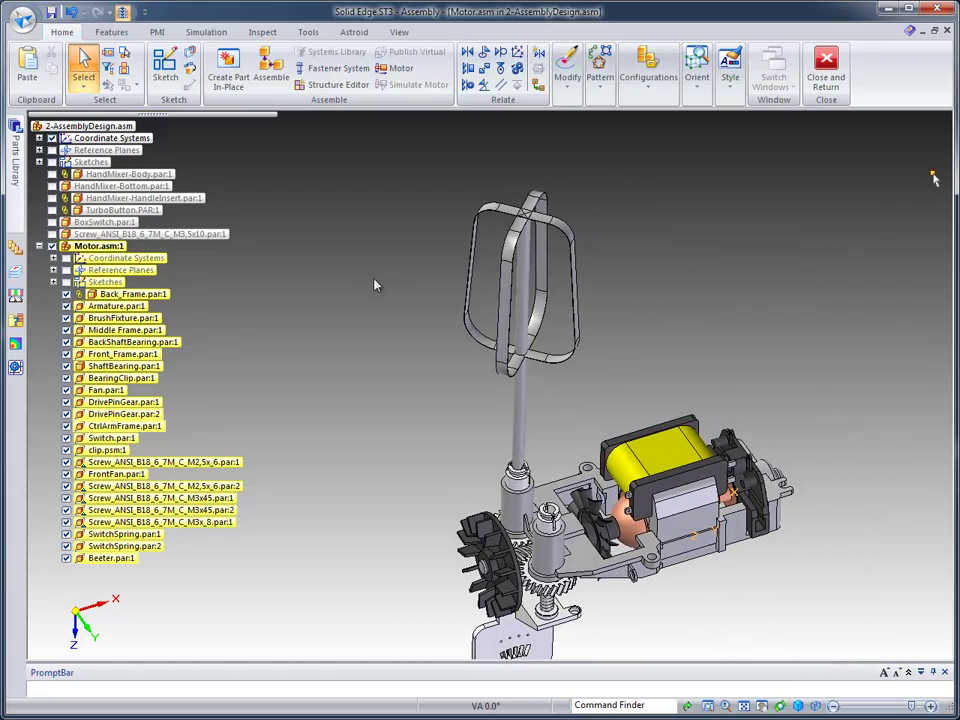
# Capture Fit on Beeter.par:1, keeping its Axial Align and both Mate relationships.
pyautogui.click(128, 559)
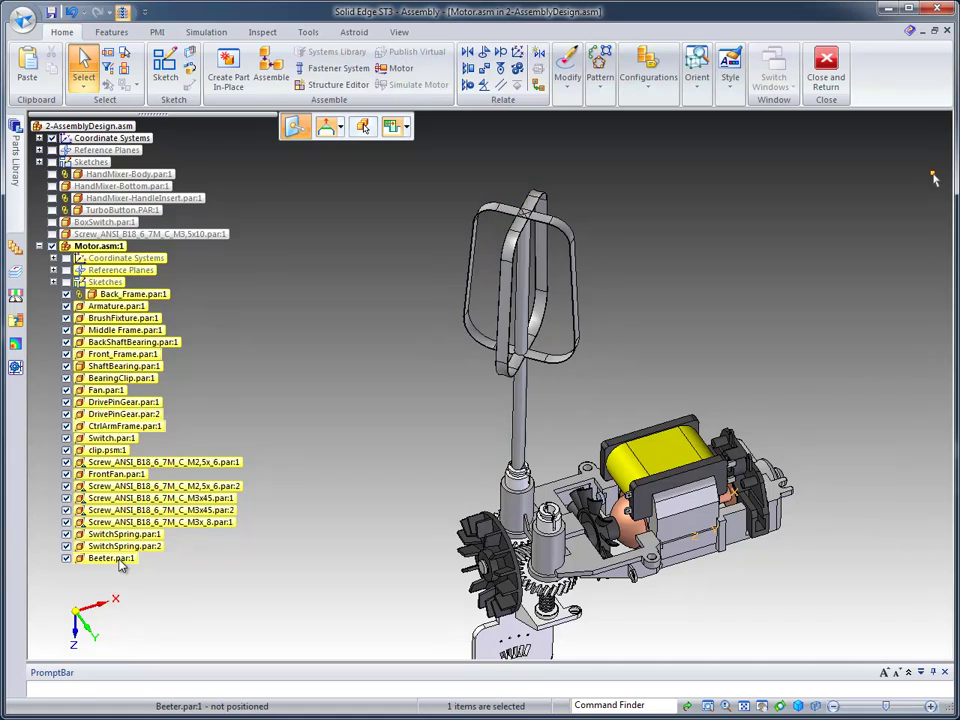
pyautogui.rightClick(127, 549)
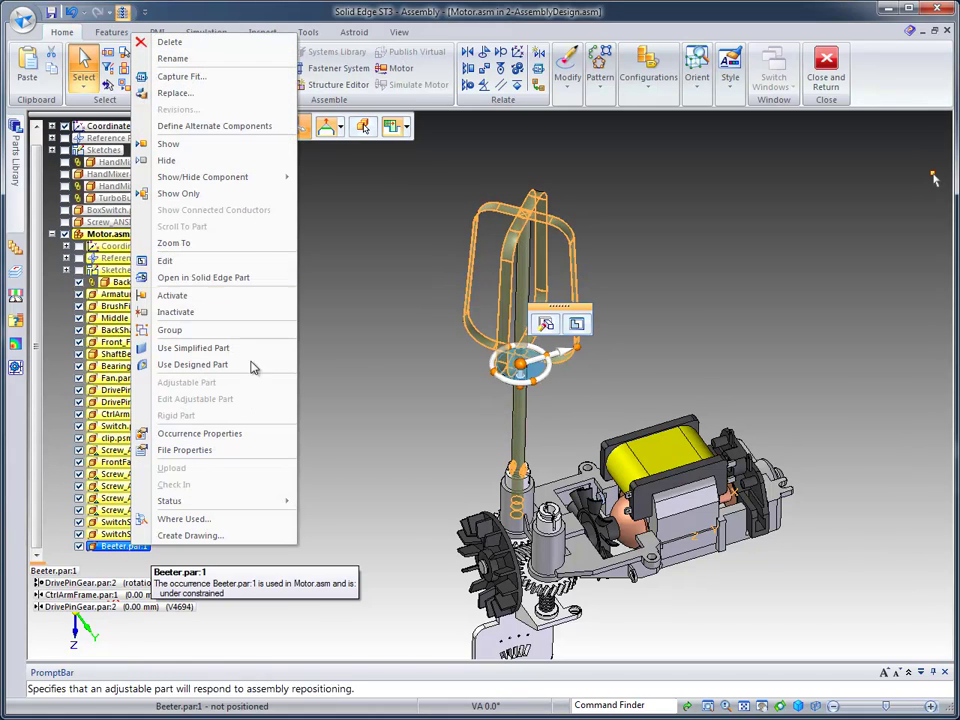
pyautogui.click(190, 77)
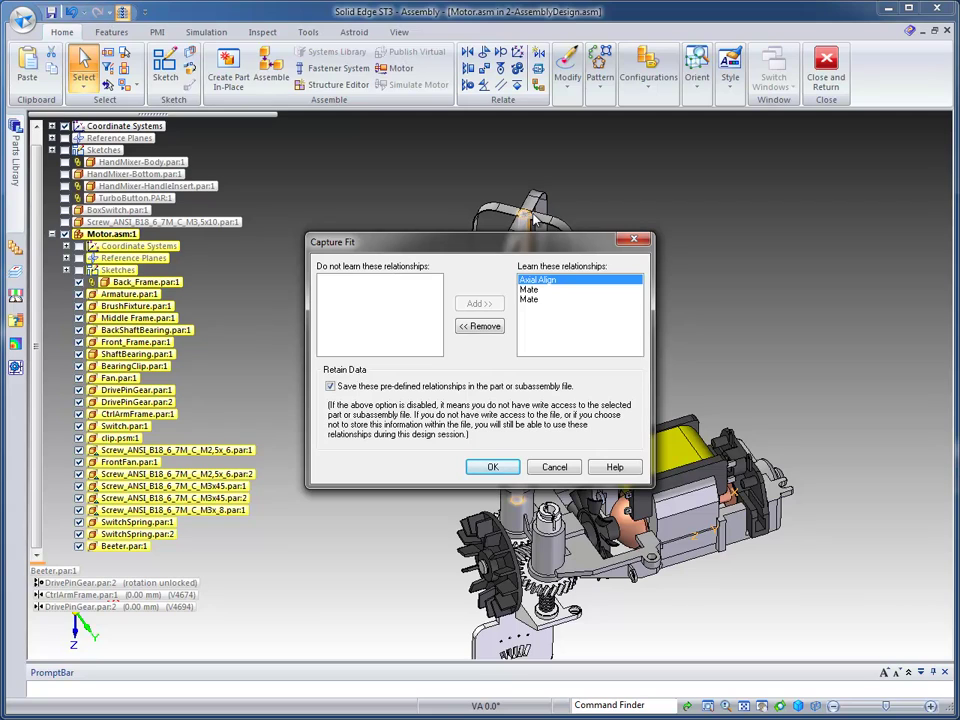
pyautogui.click(492, 469)
pyautogui.moveTo(812, 204); pyautogui.dragTo(307, 217, button='middle')
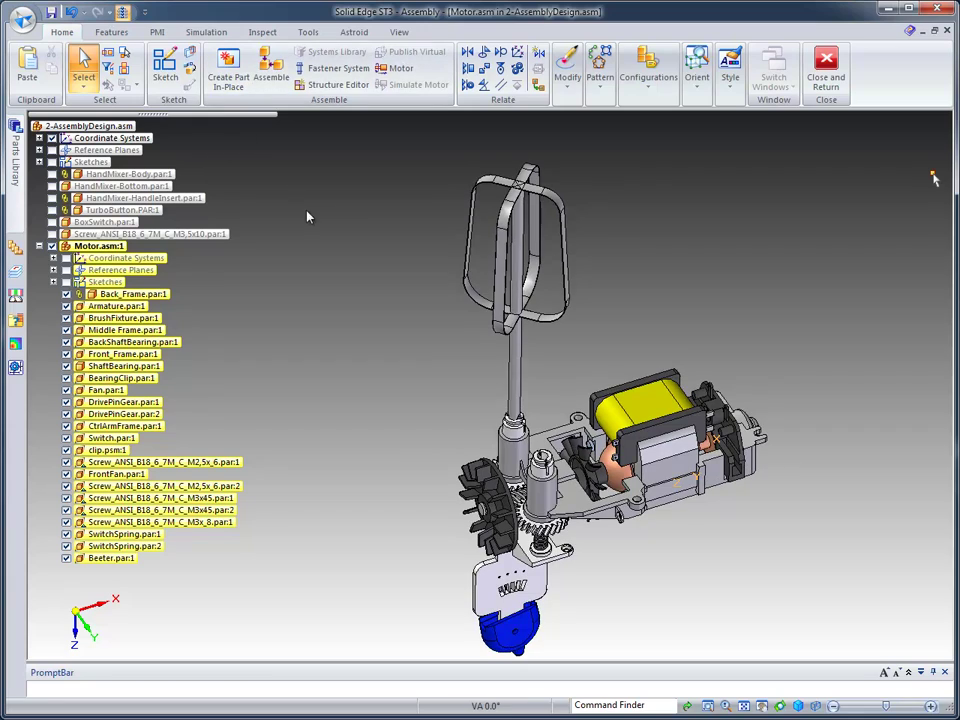
pyautogui.click(521, 204)
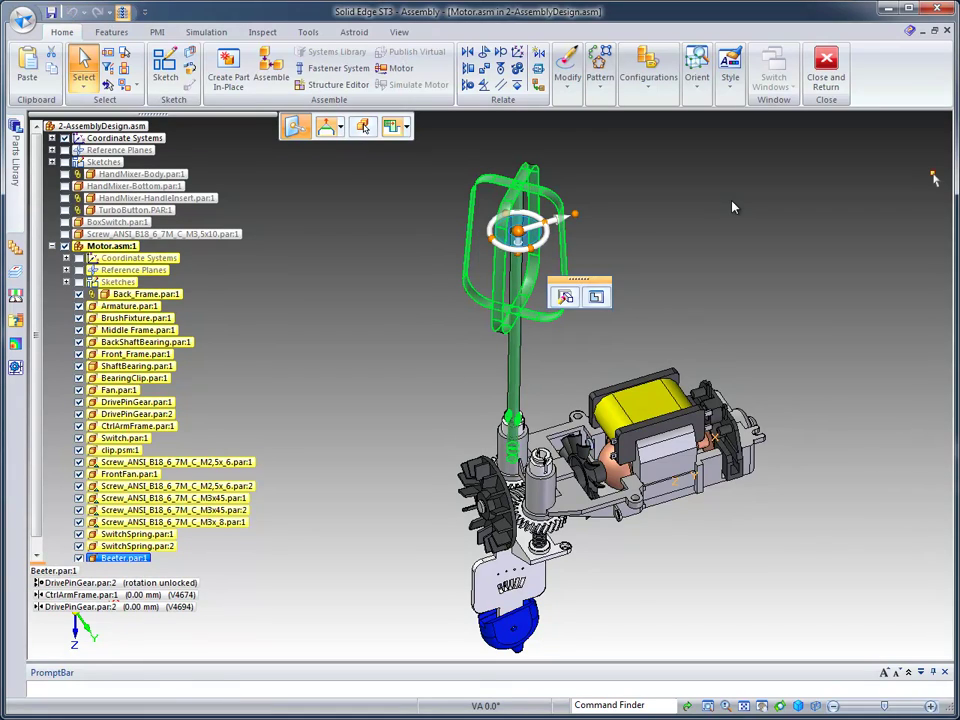
# Paste a second beater and align it with the other drive gear's cylinder, viewing in wireframe.
pyautogui.hotkey('ctrl', 'v')
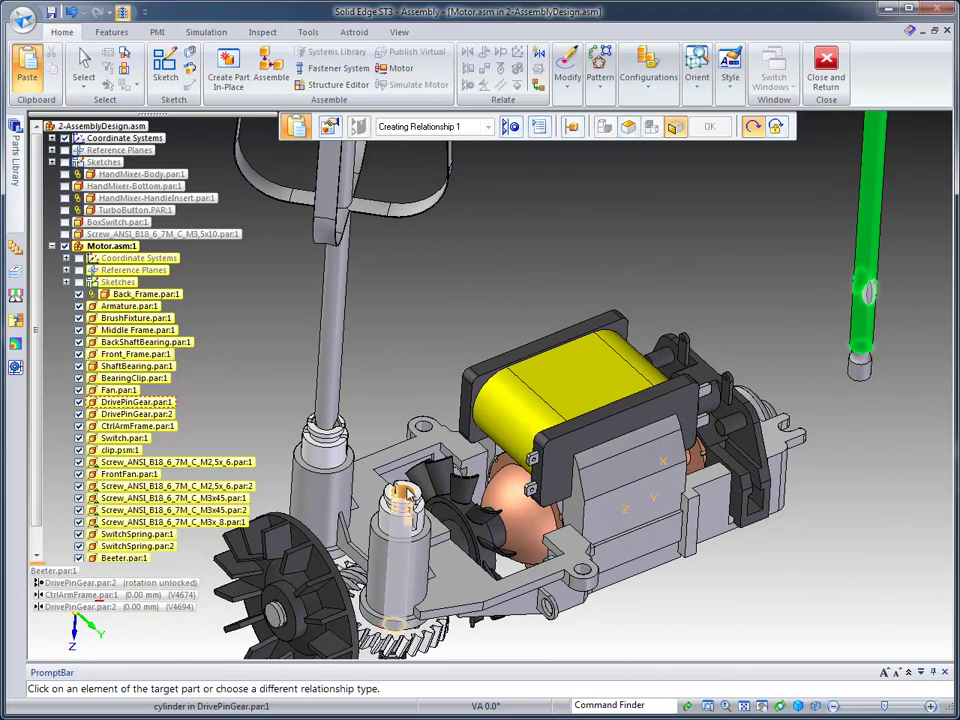
pyautogui.click(401, 492)
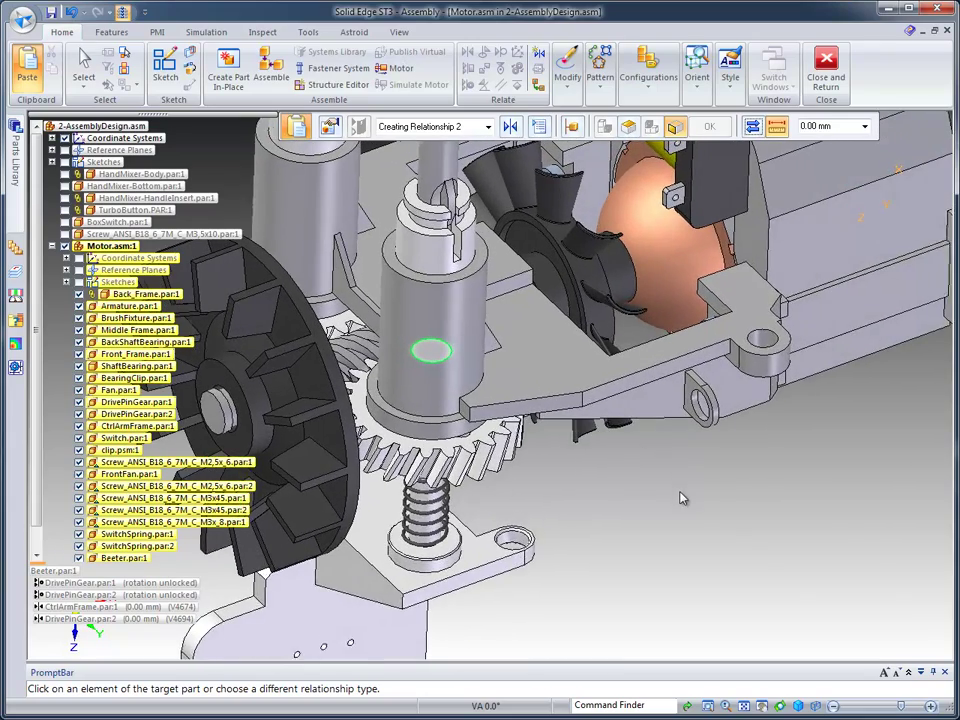
pyautogui.click(817, 706)
pyautogui.click(816, 649)
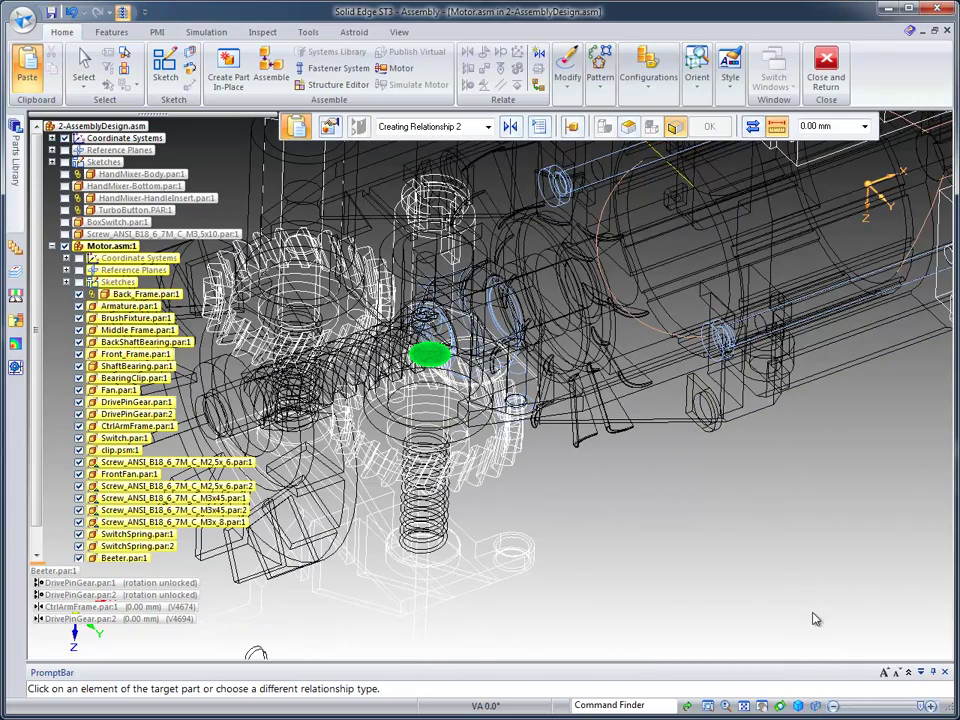
# Mate the beater copy to the hidden CtrlArmFrame face and a drive gear plane face.
pyautogui.rightClick(432, 358)
pyautogui.click(490, 370)
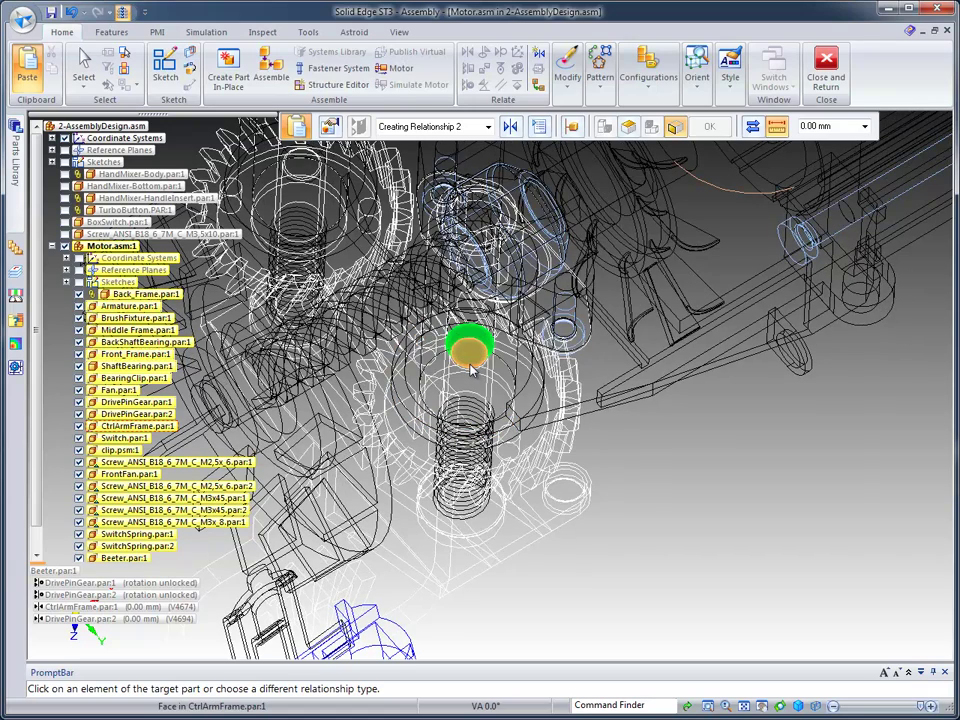
pyautogui.click(468, 364)
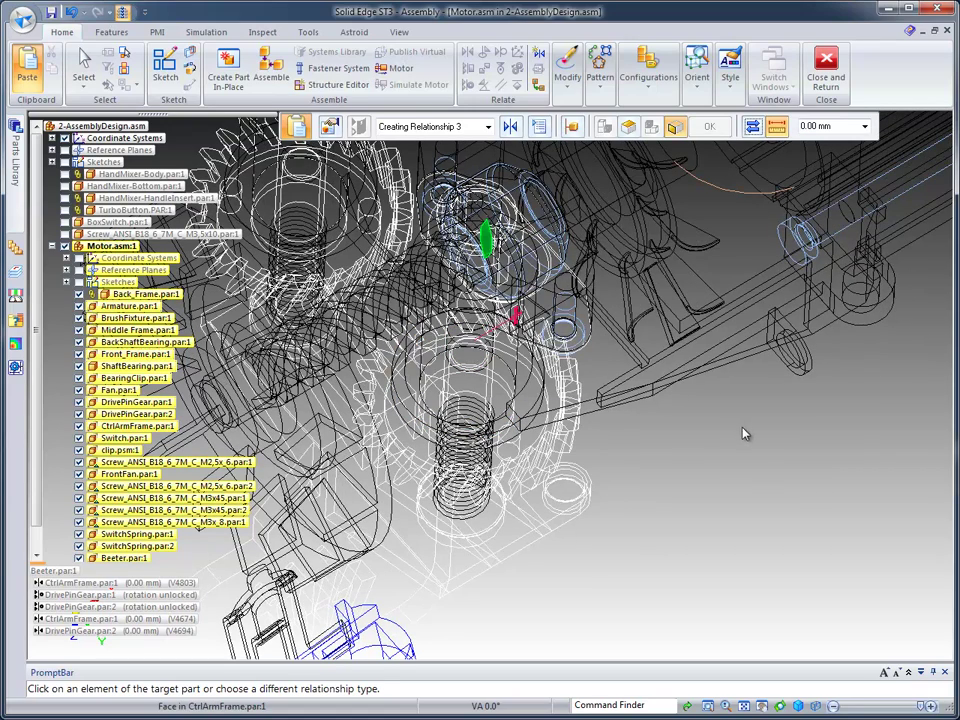
pyautogui.click(816, 706)
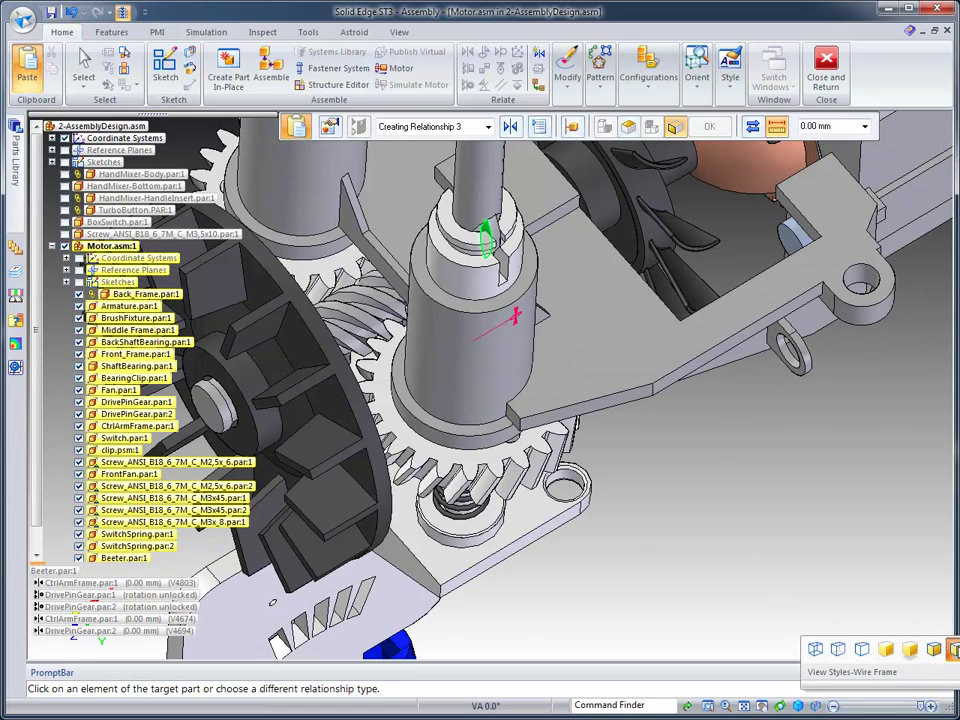
pyautogui.moveTo(647, 337); pyautogui.dragTo(513, 260, button='middle')
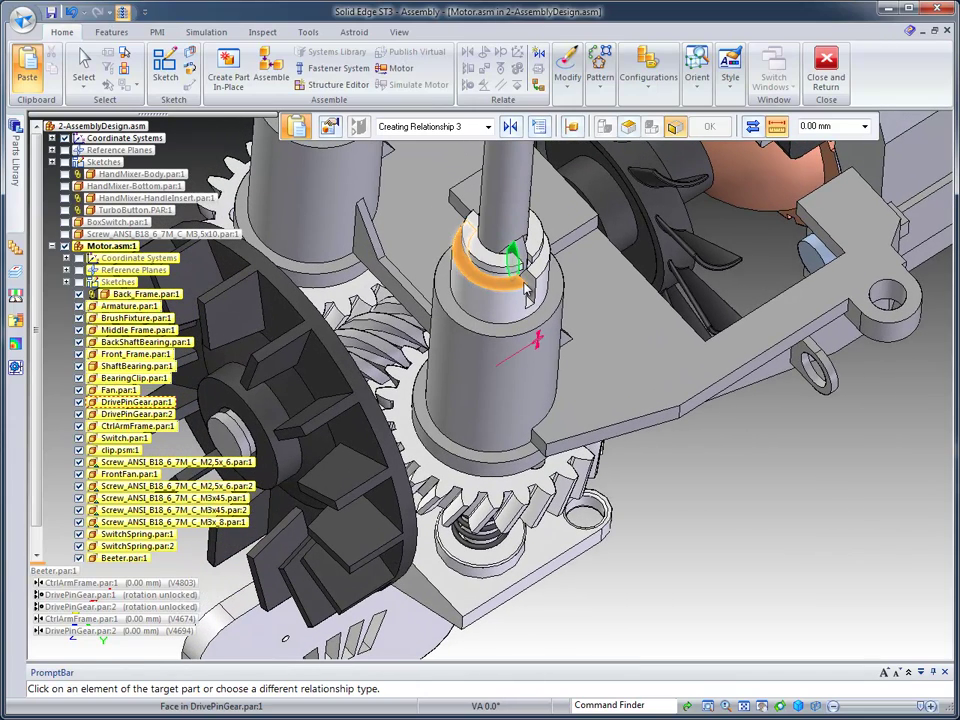
pyautogui.rightClick(526, 287)
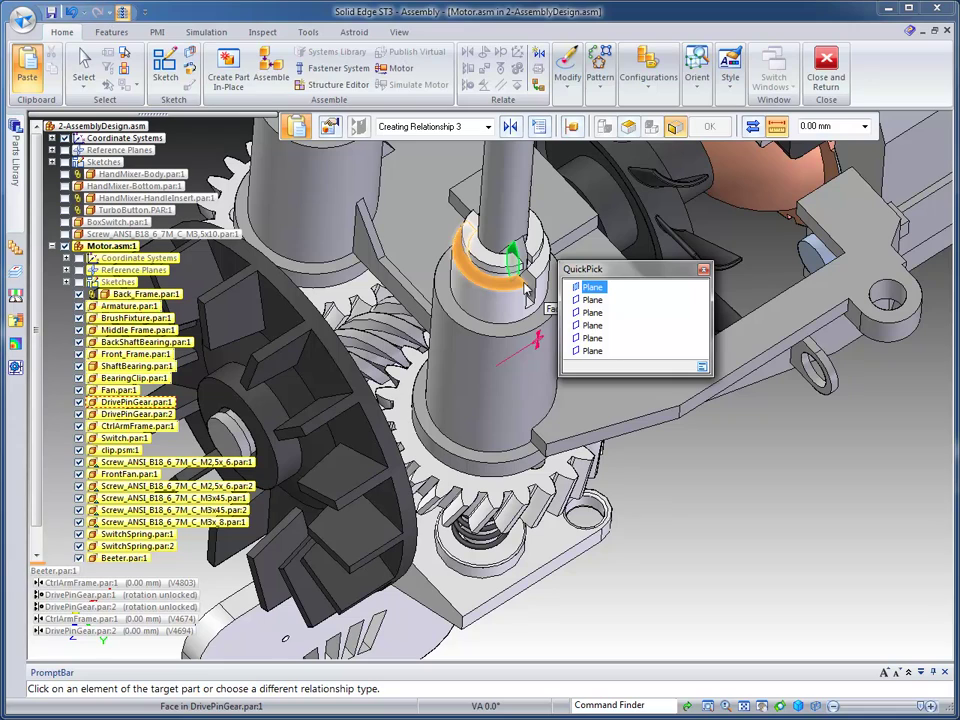
pyautogui.click(591, 301)
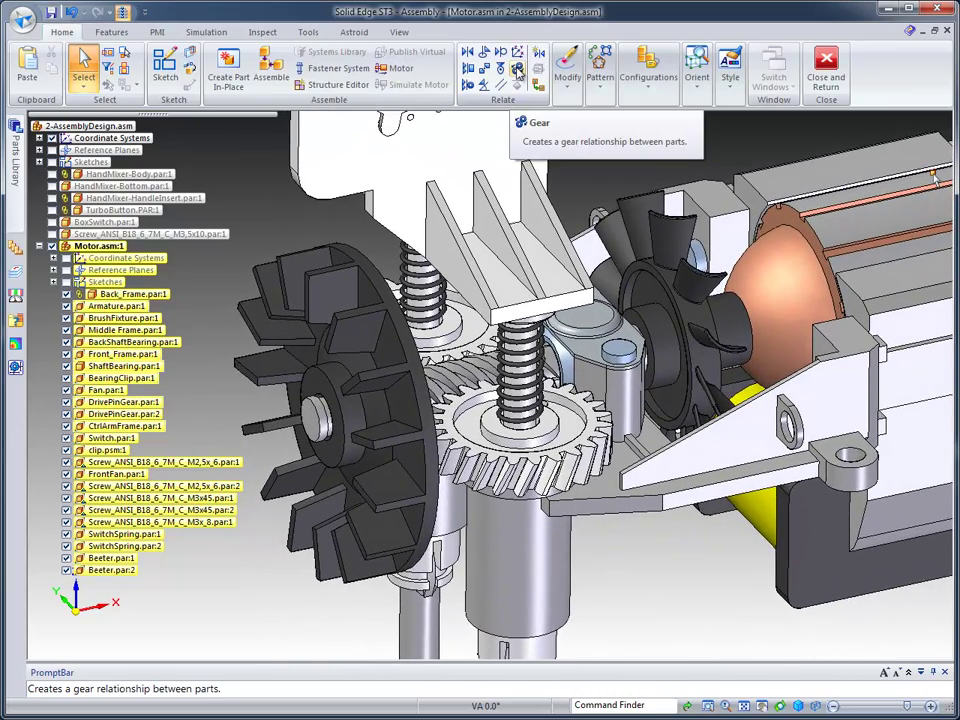
# Create a 1.00-to-1.00 Gear relationship between the two drive pin gears' cylindrical faces.
pyautogui.click(518, 70)
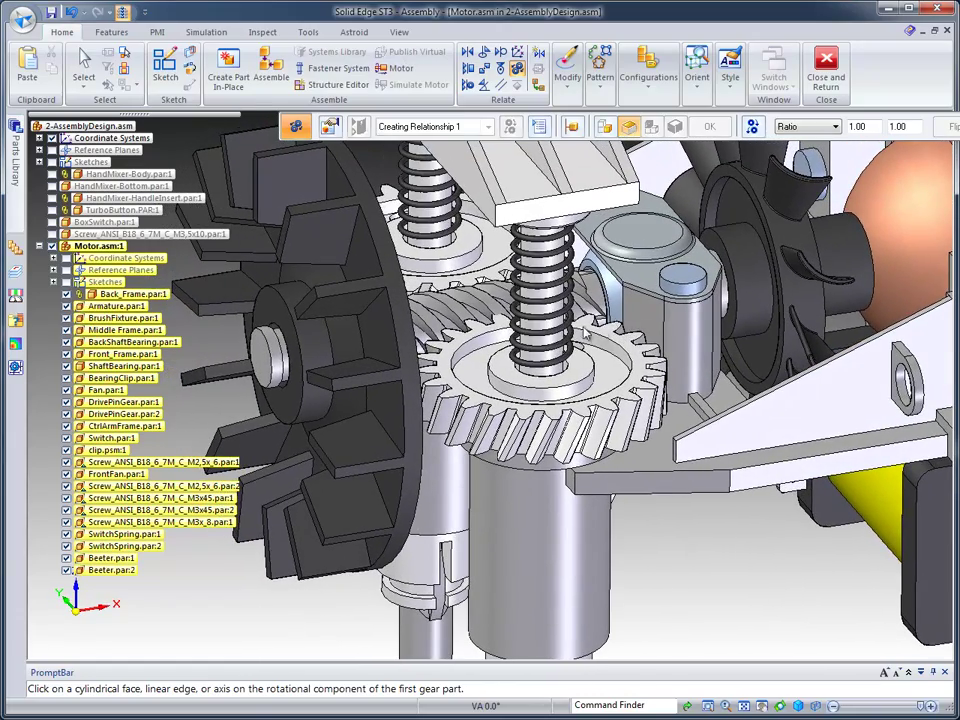
pyautogui.click(588, 391)
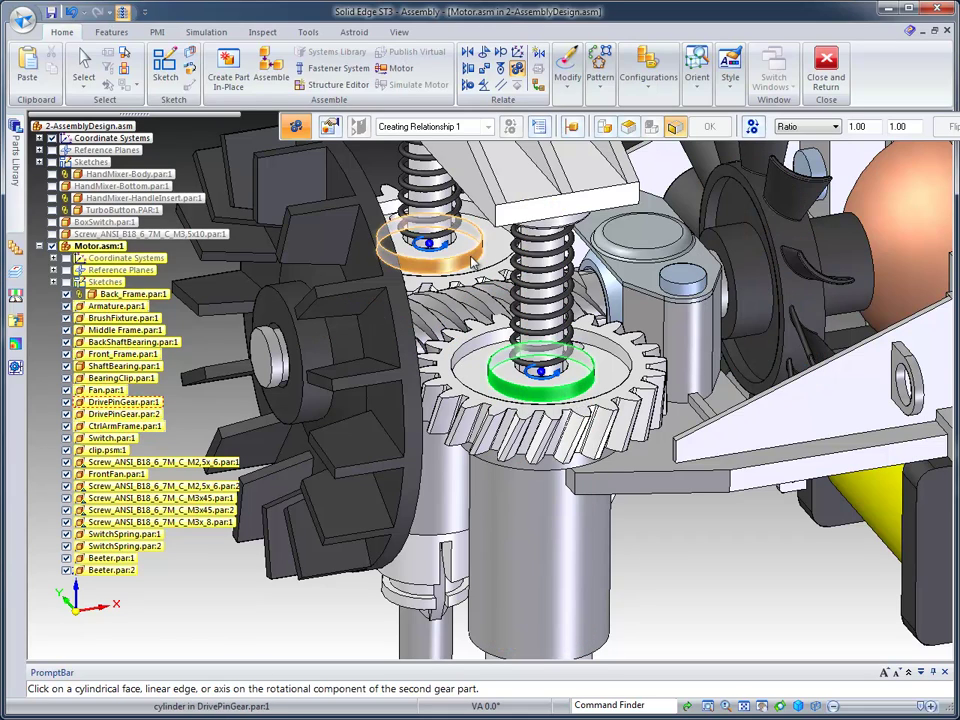
pyautogui.click(425, 236)
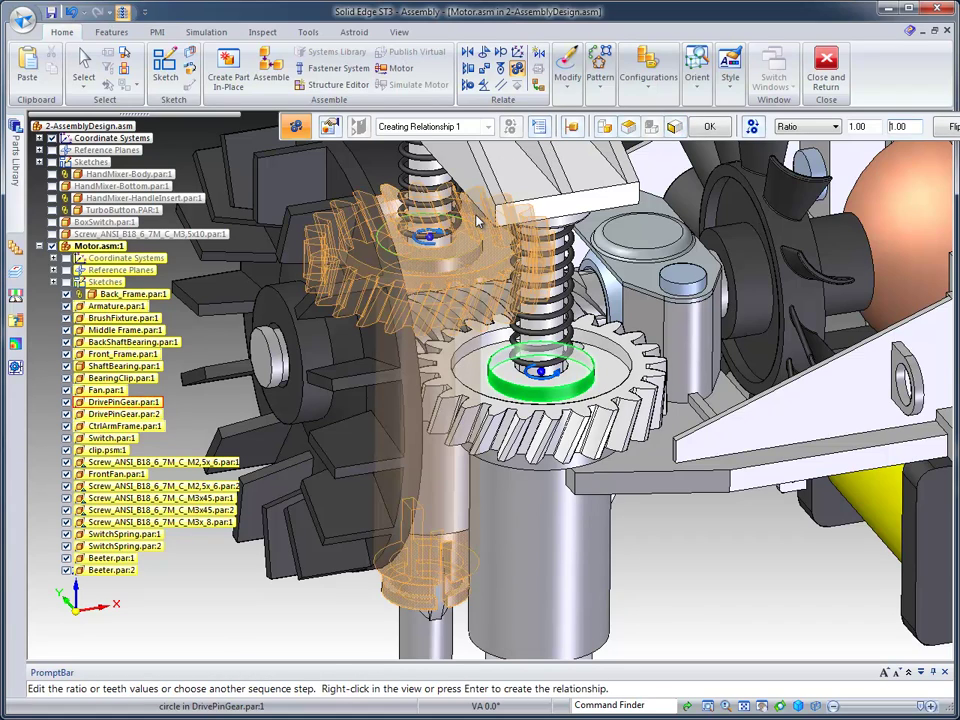
pyautogui.rightClick(220, 618)
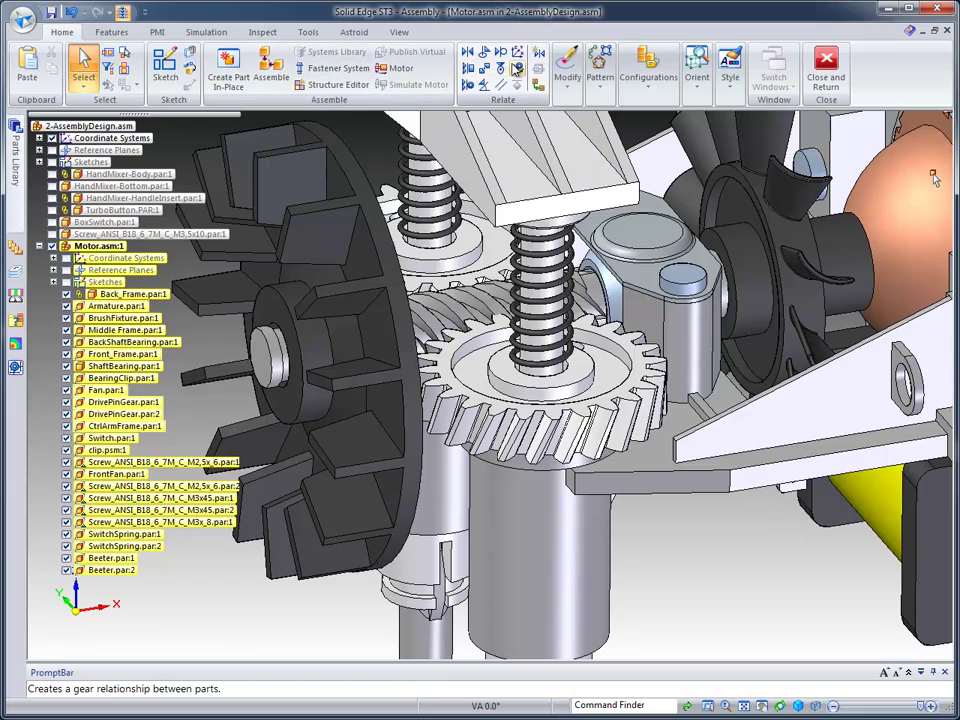
# Add a flipped 1.00-to-3.41 Gear relationship between the drive pin gear's teeth and the armature shaft.
pyautogui.click(517, 68)
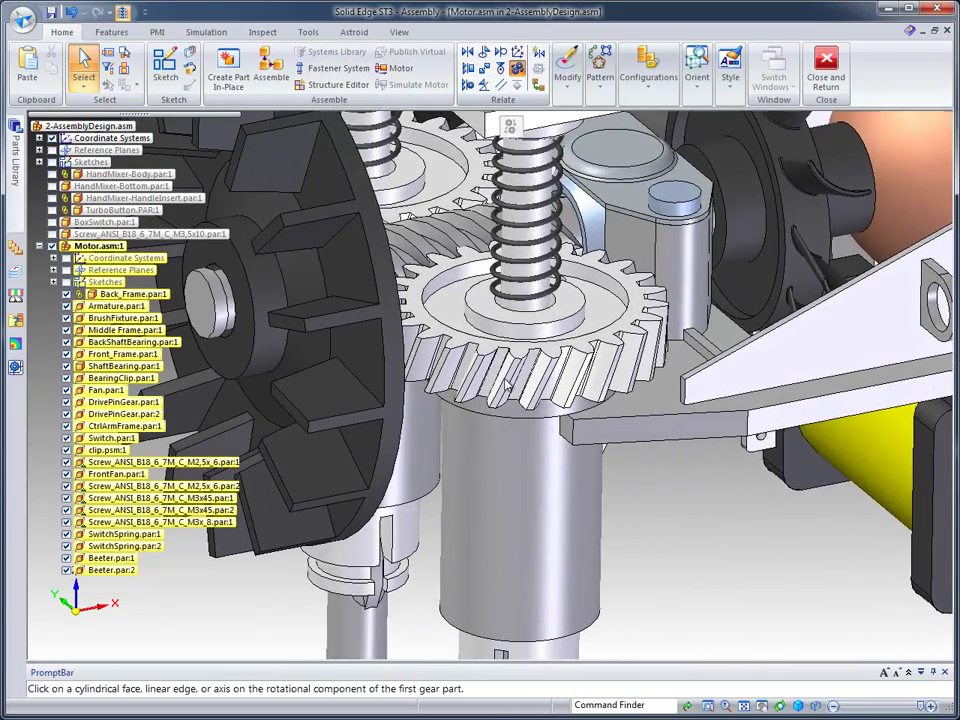
pyautogui.click(498, 384)
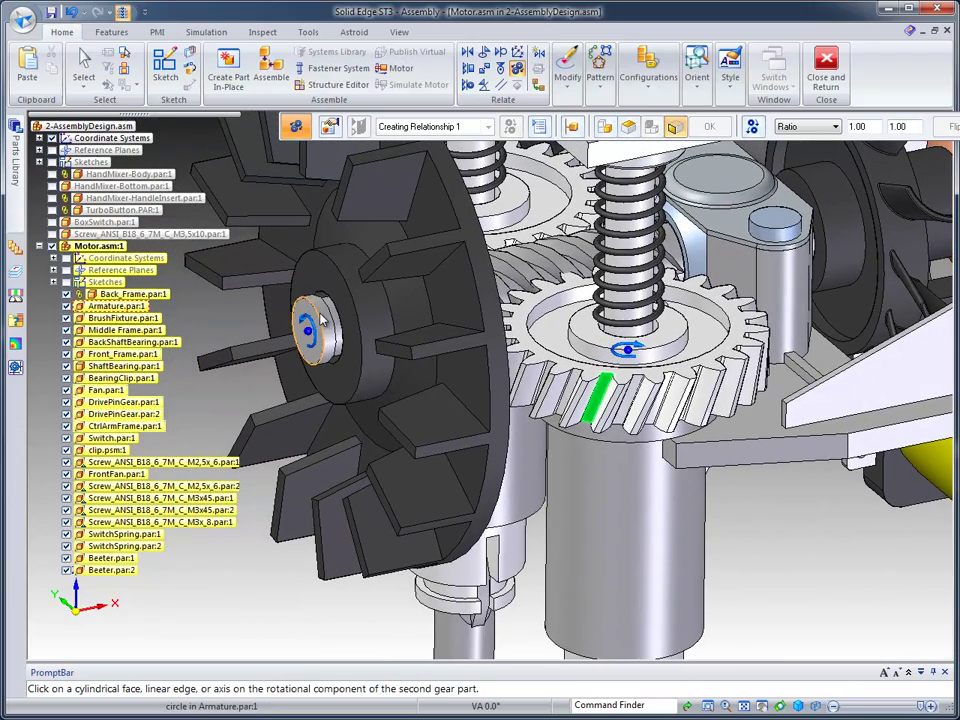
pyautogui.click(322, 318)
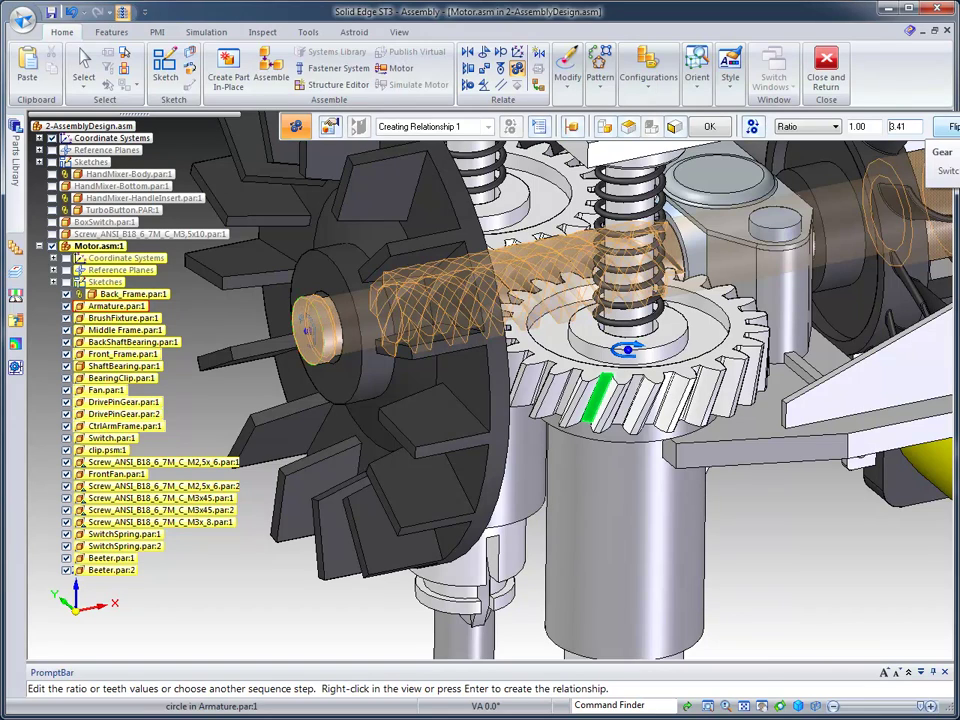
pyautogui.click(950, 127)
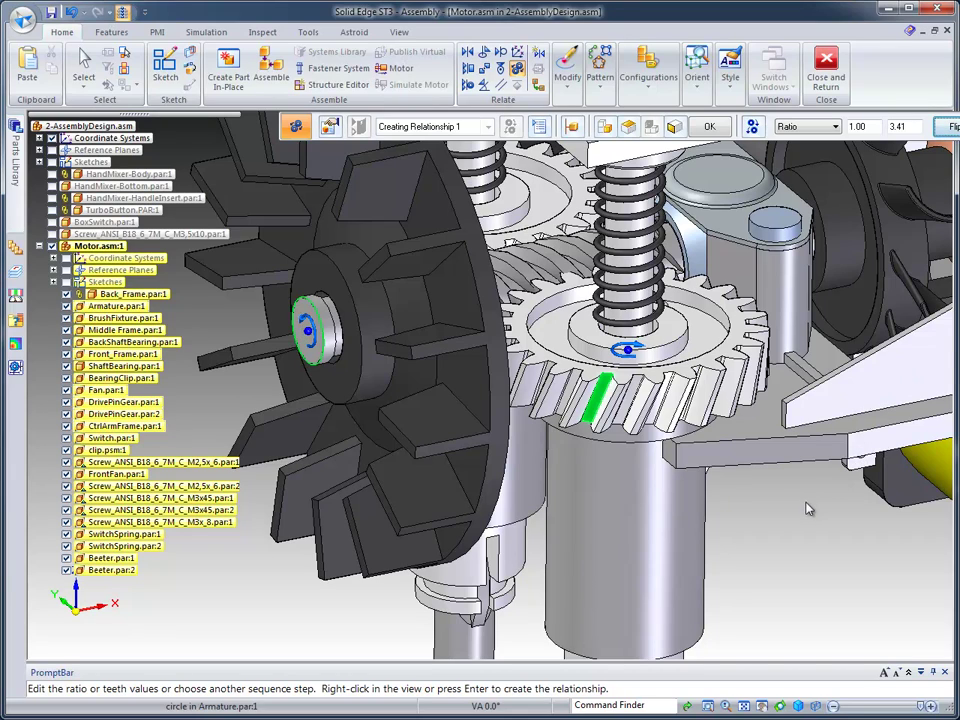
pyautogui.rightClick(730, 547)
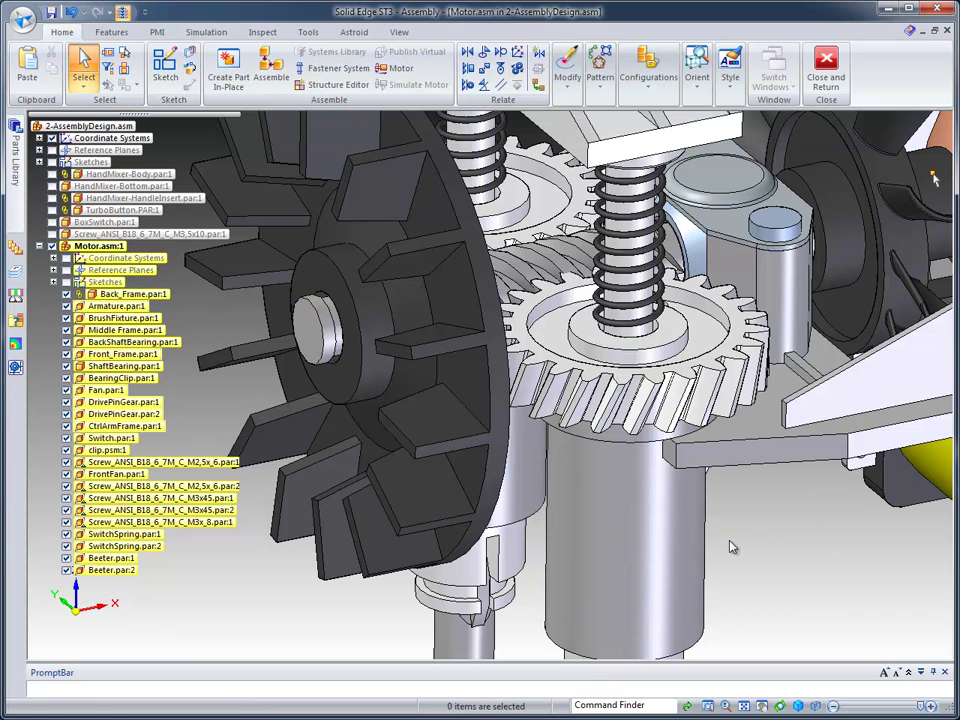
pyautogui.moveTo(760, 547); pyautogui.dragTo(608, 141, button='middle')
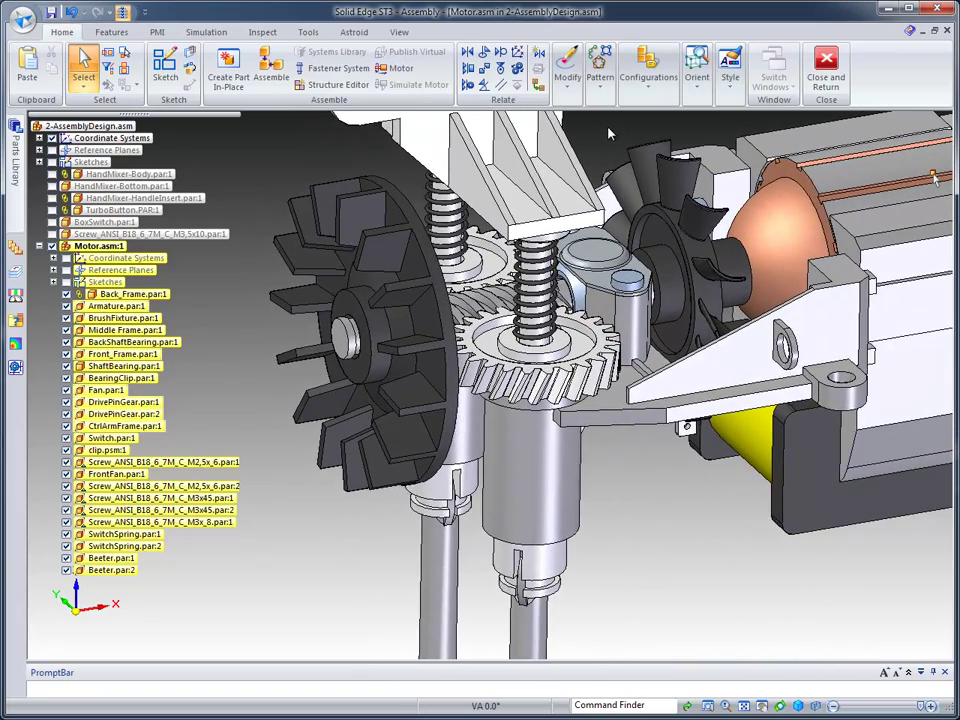
# Define rotary Motor 1 at 120 deg/s about the armature shaft axis, listed under Motors.
pyautogui.click(401, 70)
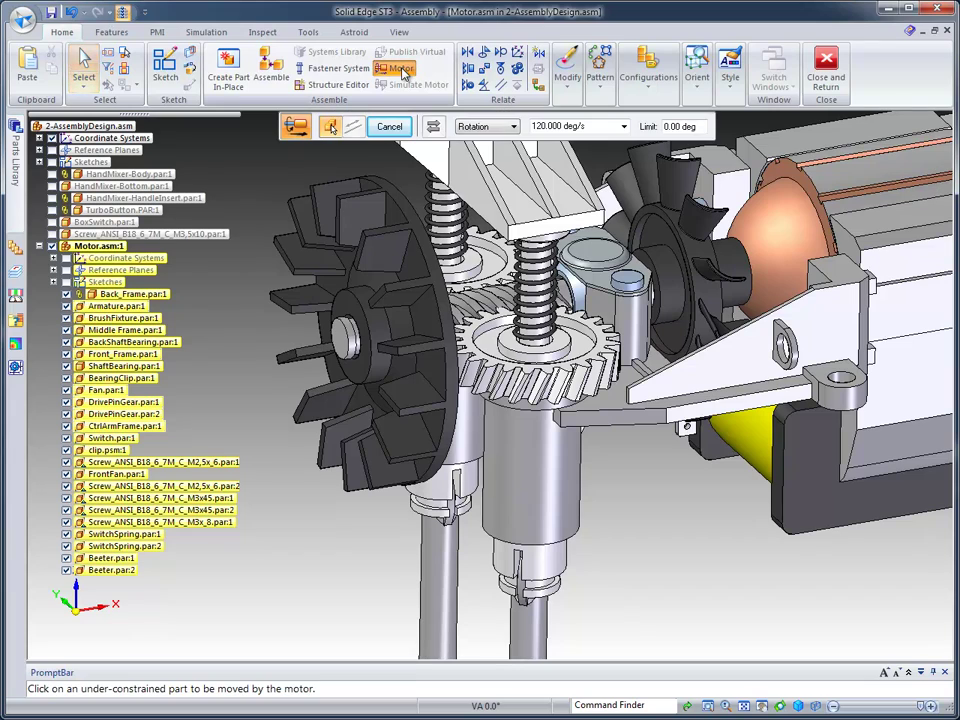
pyautogui.click(514, 127)
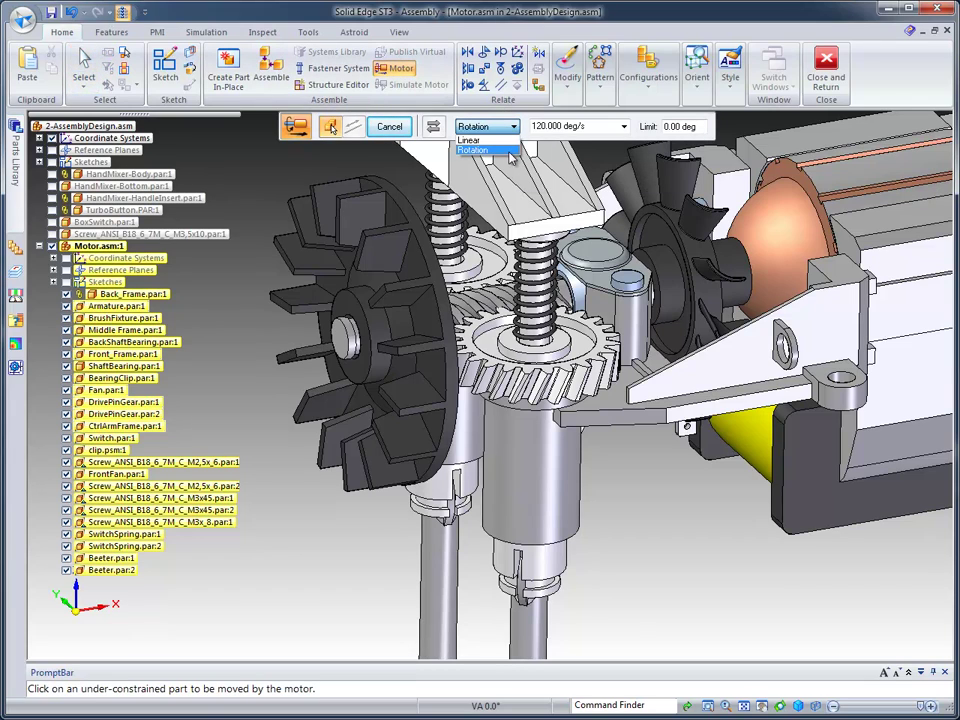
pyautogui.click(511, 152)
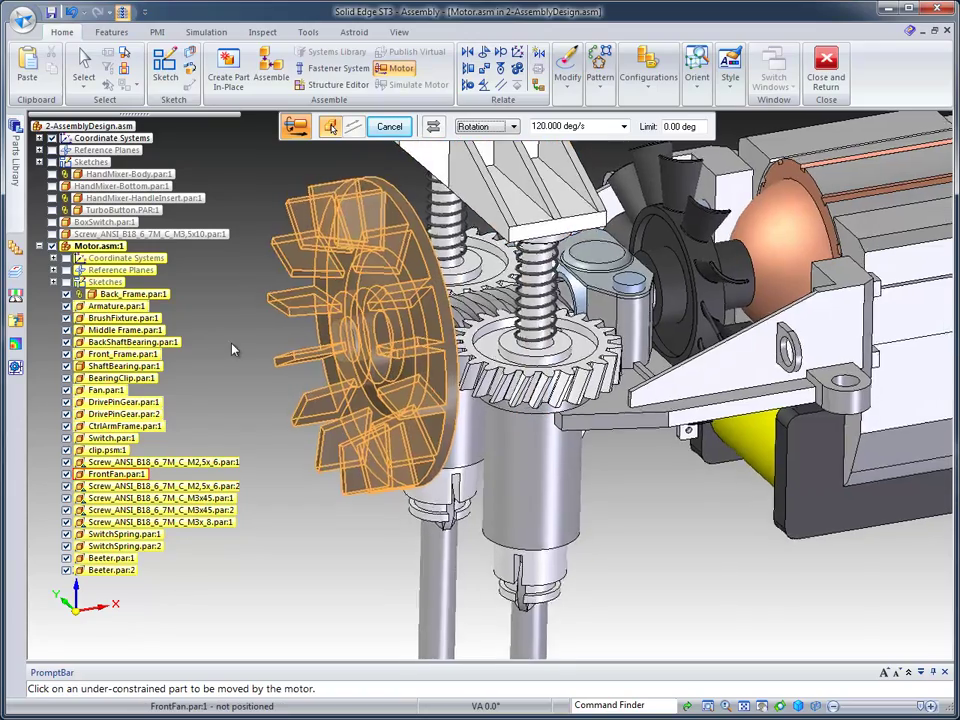
pyautogui.moveTo(232, 349); pyautogui.dragTo(328, 352, button='middle')
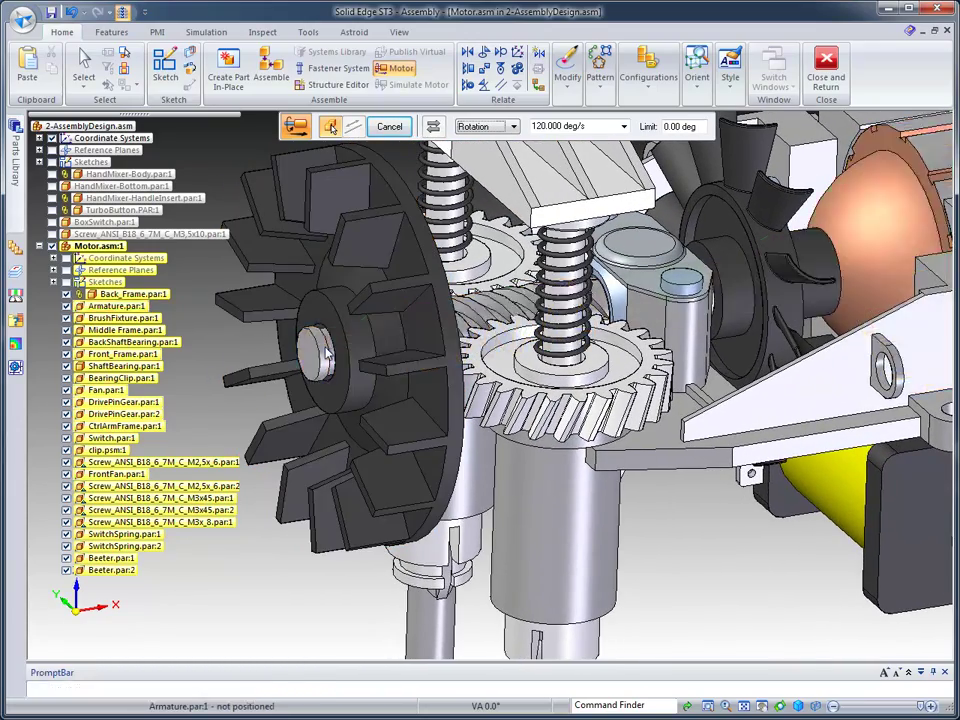
pyautogui.click(328, 352)
pyautogui.click(316, 352)
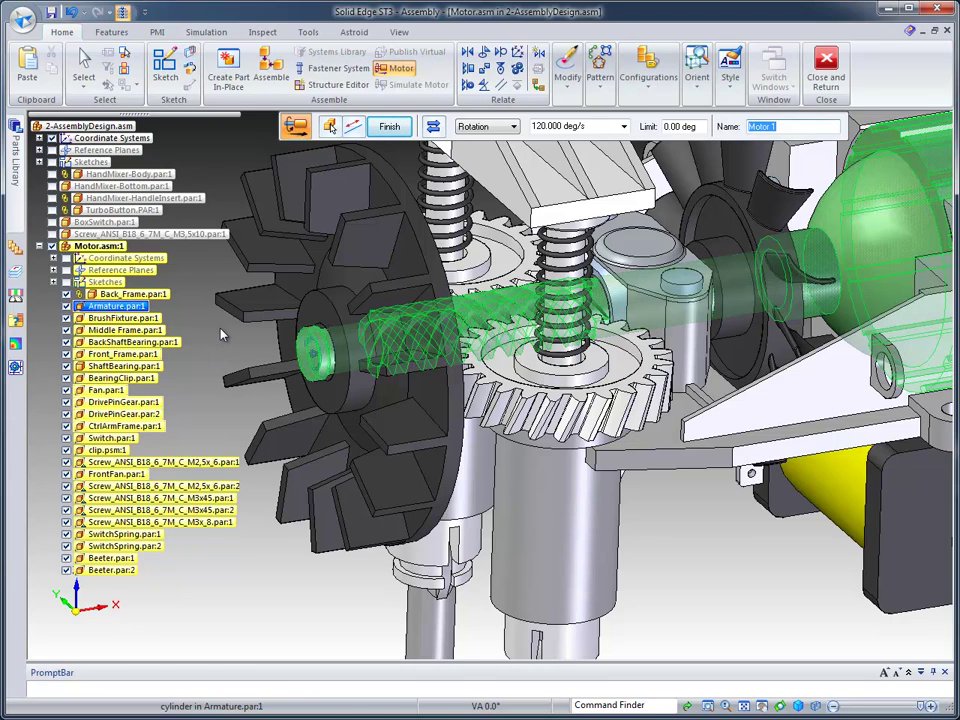
pyautogui.click(389, 126)
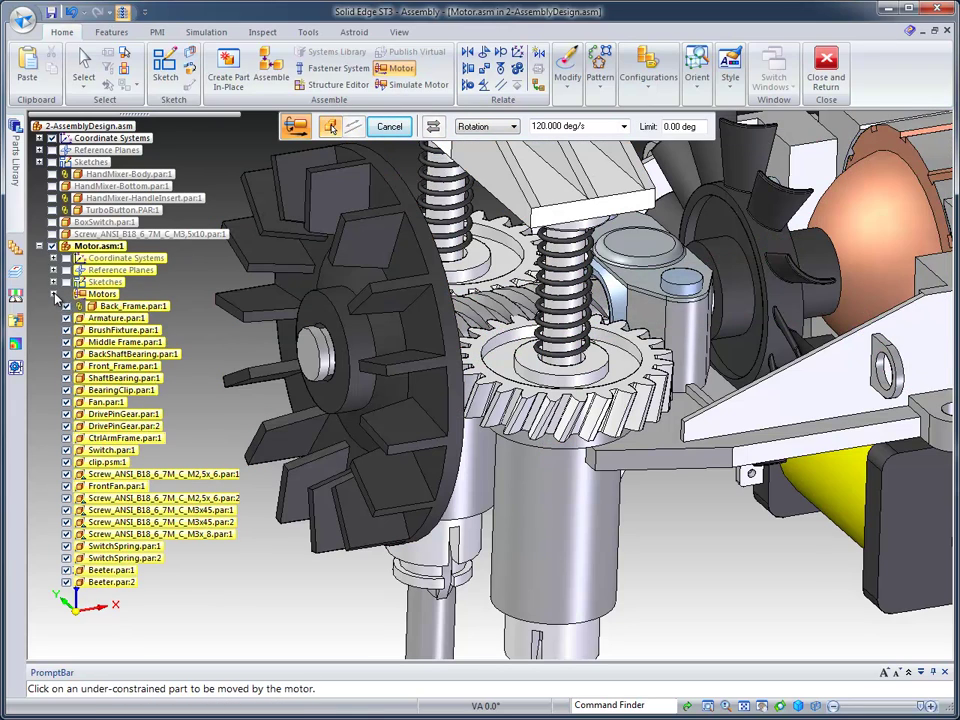
pyautogui.click(54, 294)
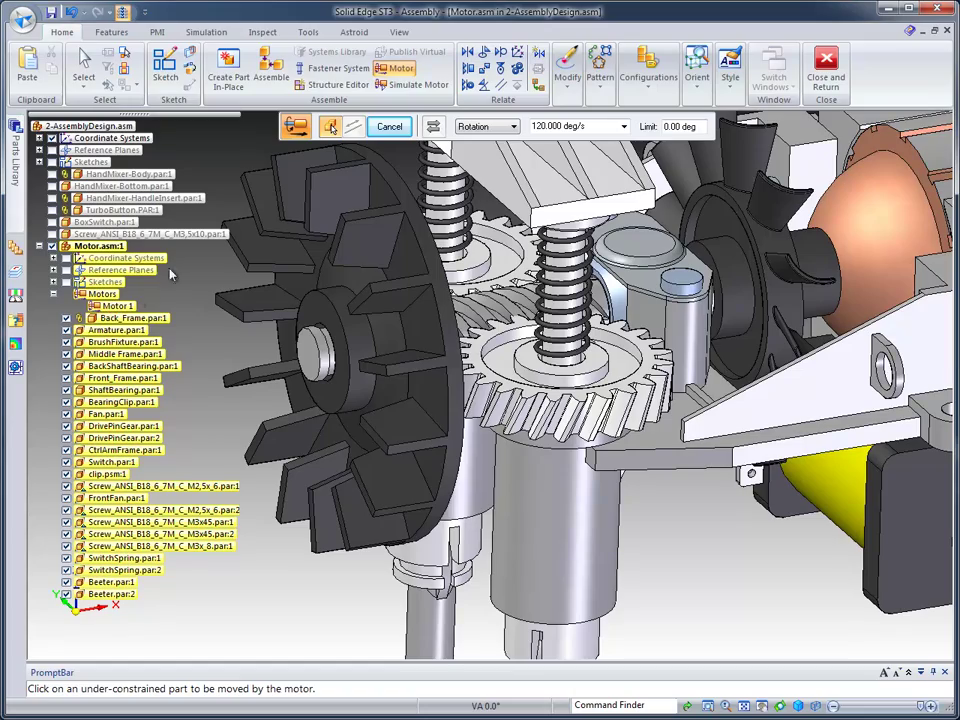
pyautogui.click(84, 66)
pyautogui.moveTo(212, 110); pyautogui.dragTo(276, 137, button='middle')
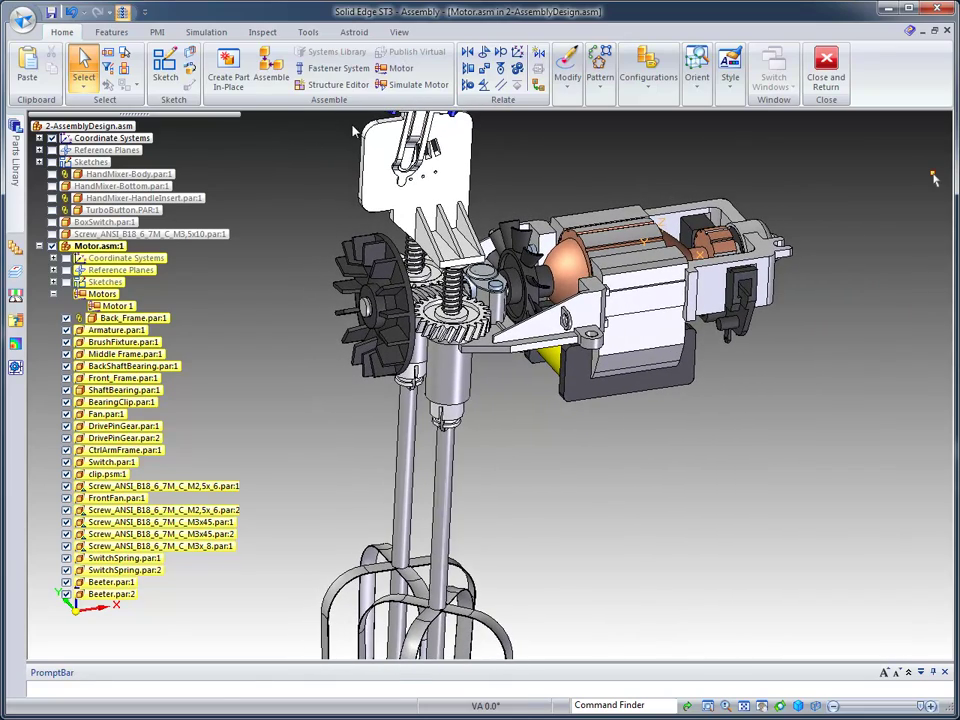
pyautogui.click(412, 84)
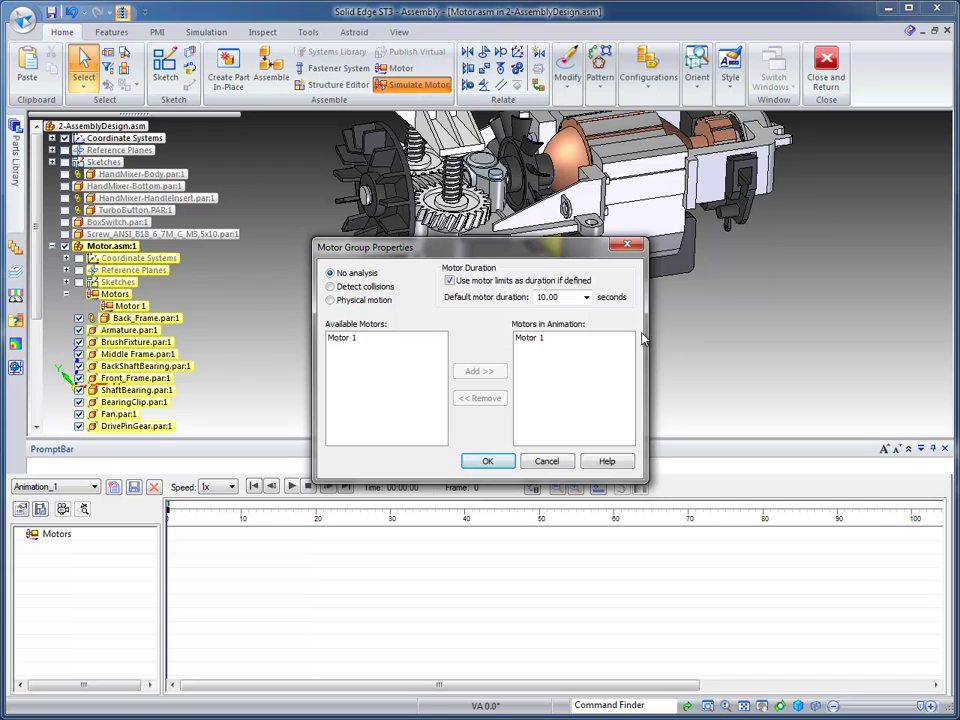
pyautogui.click(494, 462)
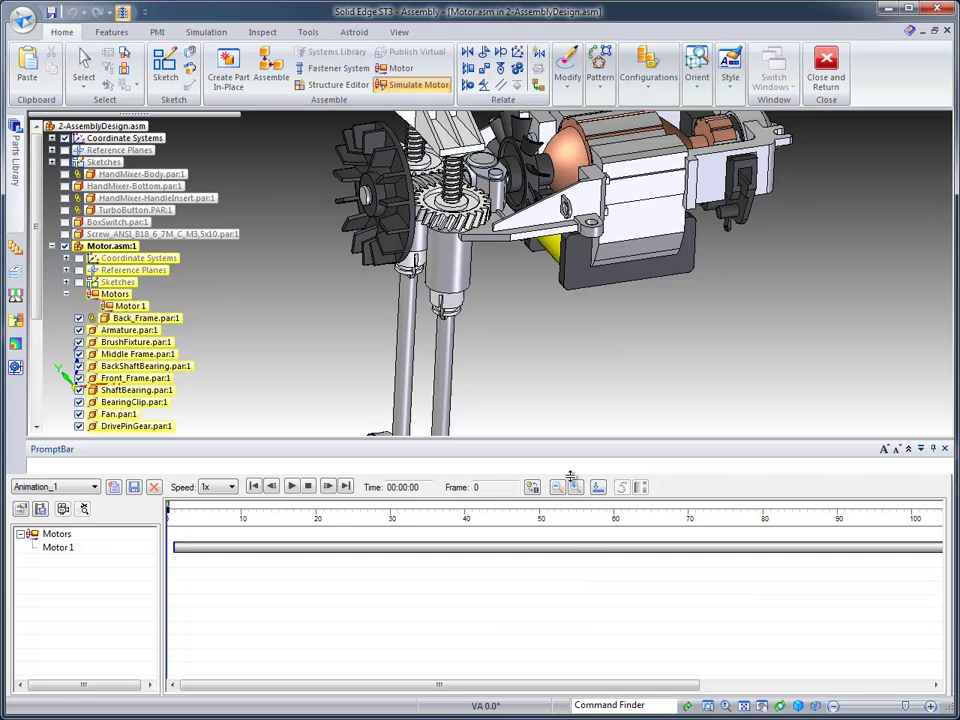
pyautogui.moveTo(570, 480); pyautogui.dragTo(574, 563)
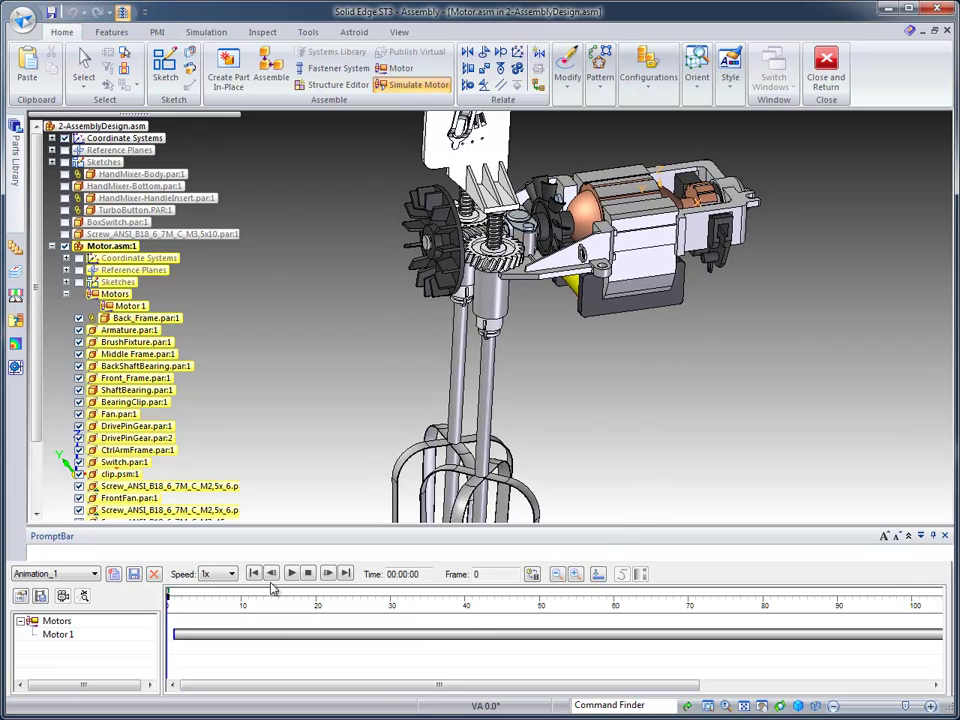
pyautogui.click(291, 573)
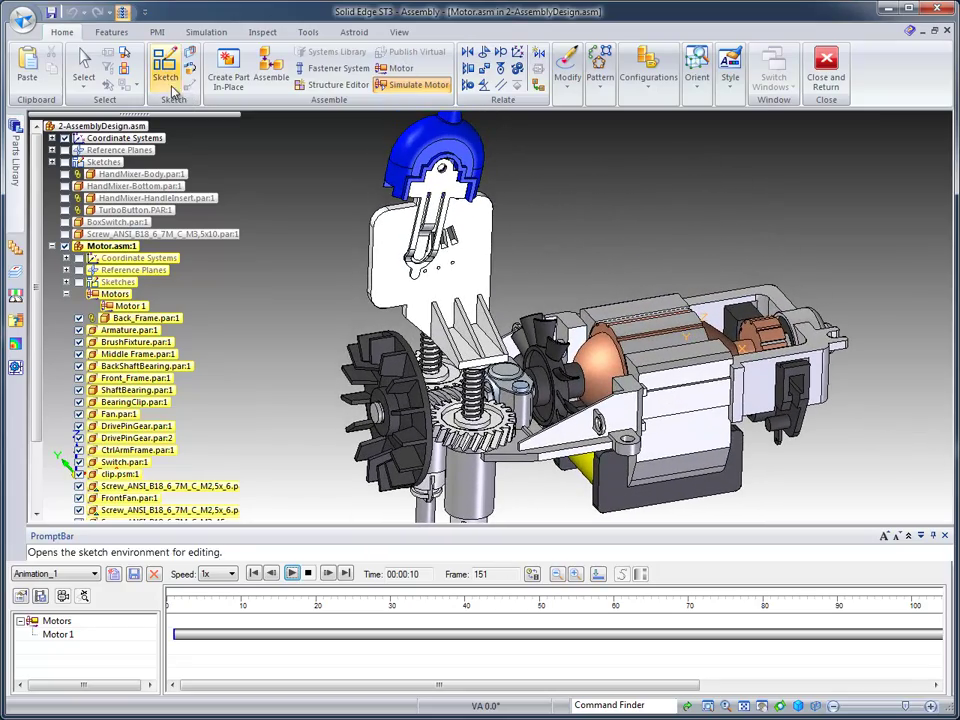
pyautogui.click(84, 66)
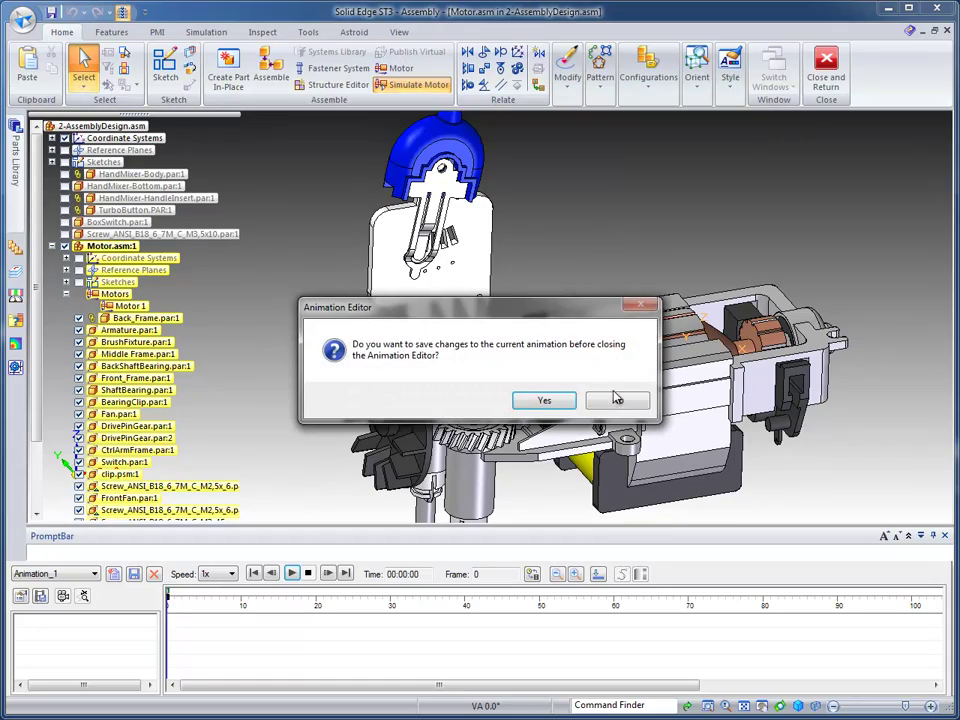
pyautogui.click(618, 402)
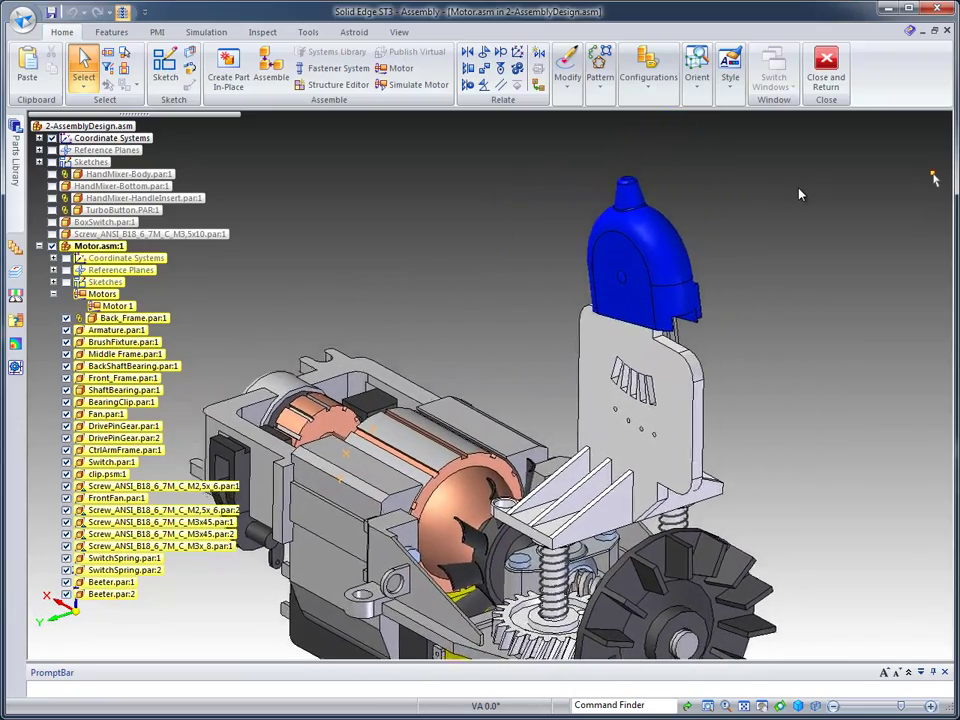
# Start a Fastener System on the switch's top hole edge, then pick the bottom hole.
pyautogui.click(345, 72)
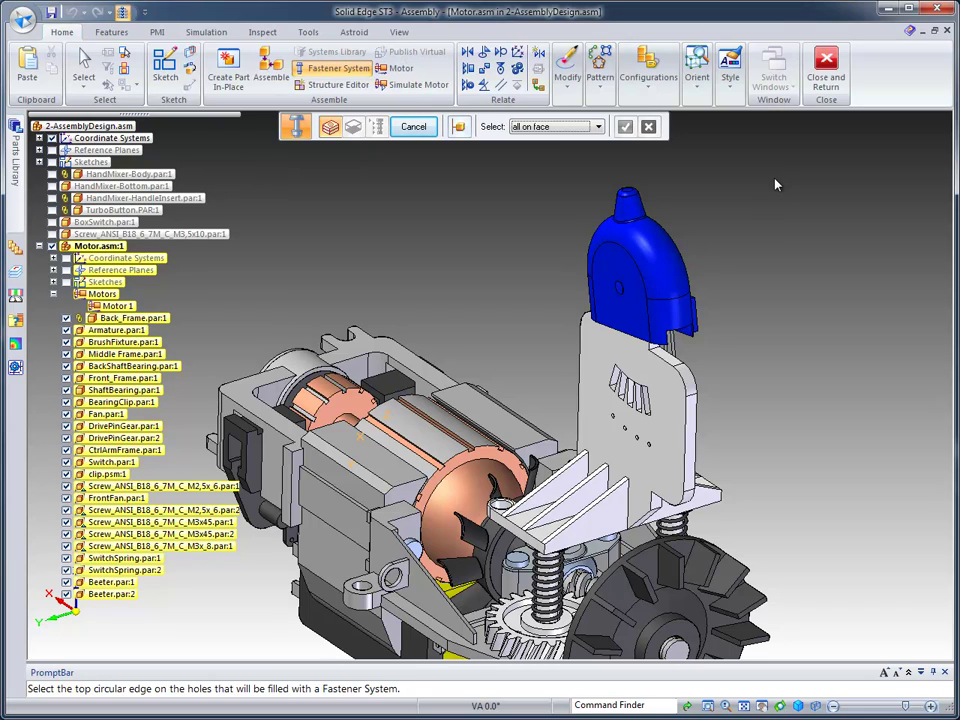
pyautogui.click(619, 292)
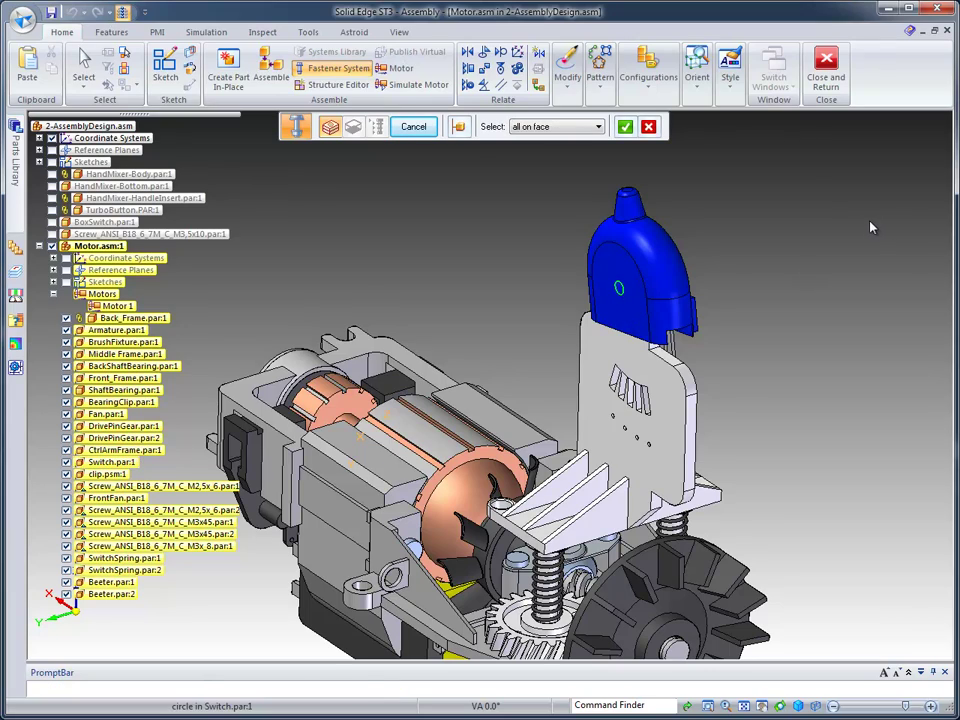
pyautogui.rightClick(799, 181)
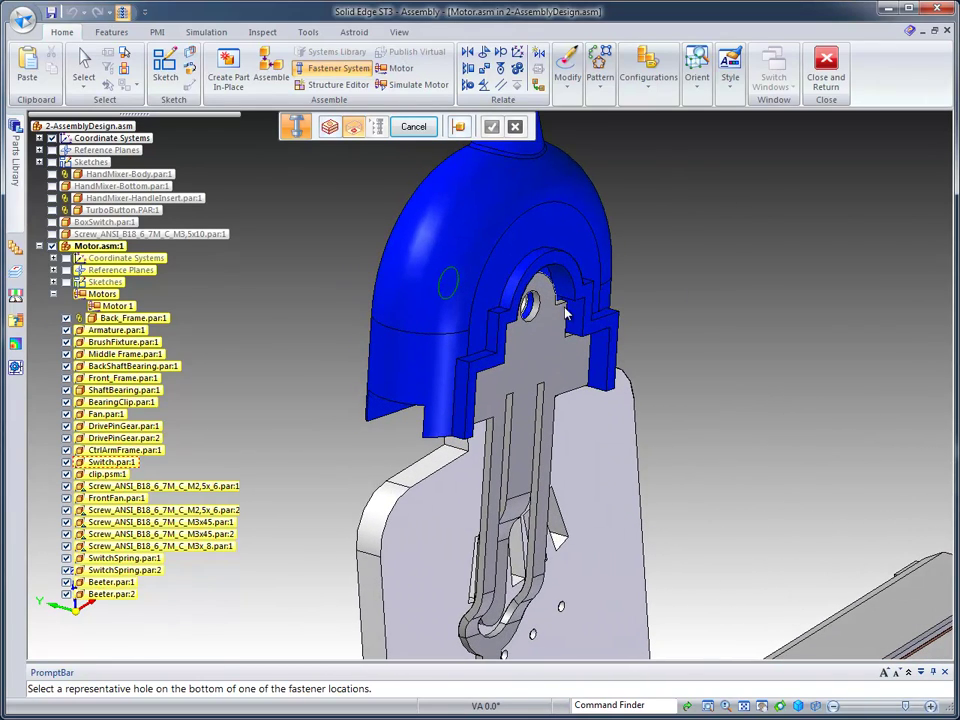
pyautogui.click(540, 316)
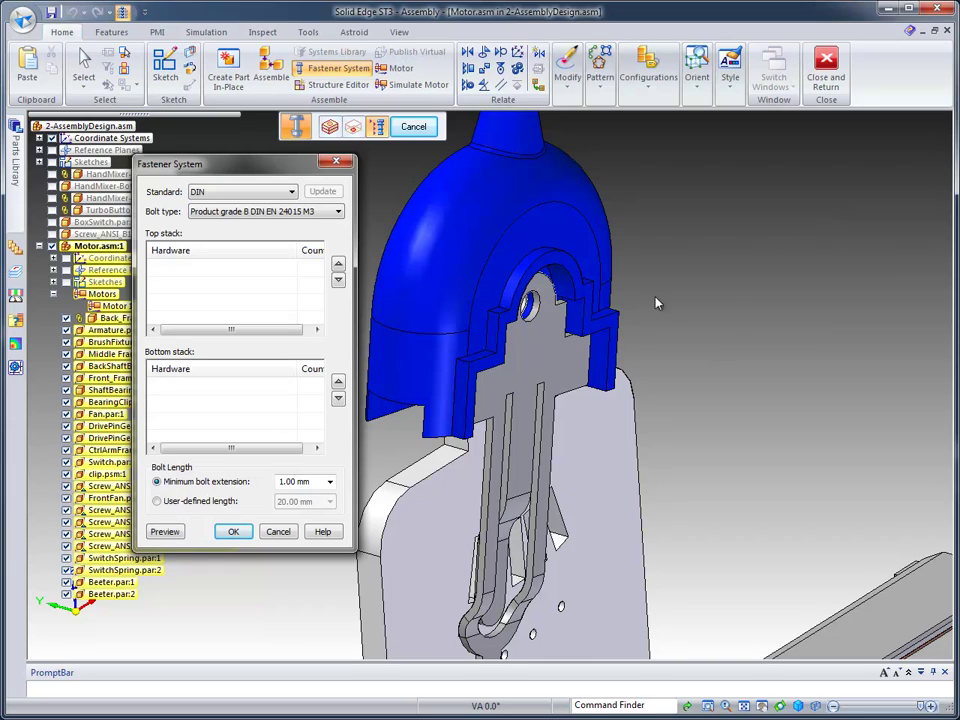
# Choose the Button head socket screw ISO 7380 M3 as the fastener bolt.
pyautogui.click(339, 213)
pyautogui.scroll(6, 330, 242)
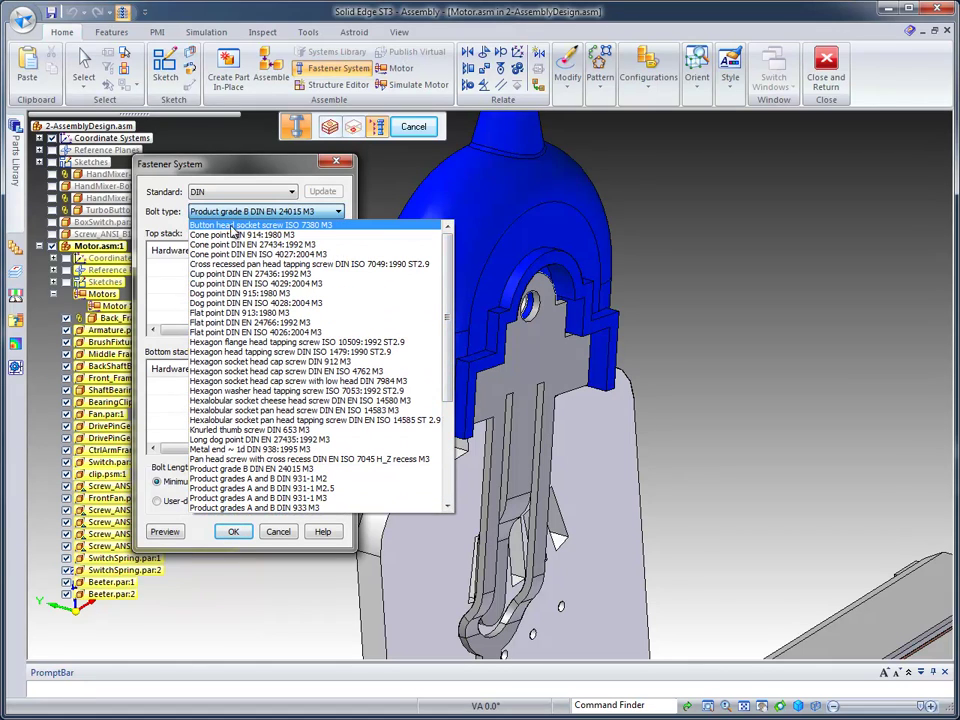
pyautogui.click(251, 227)
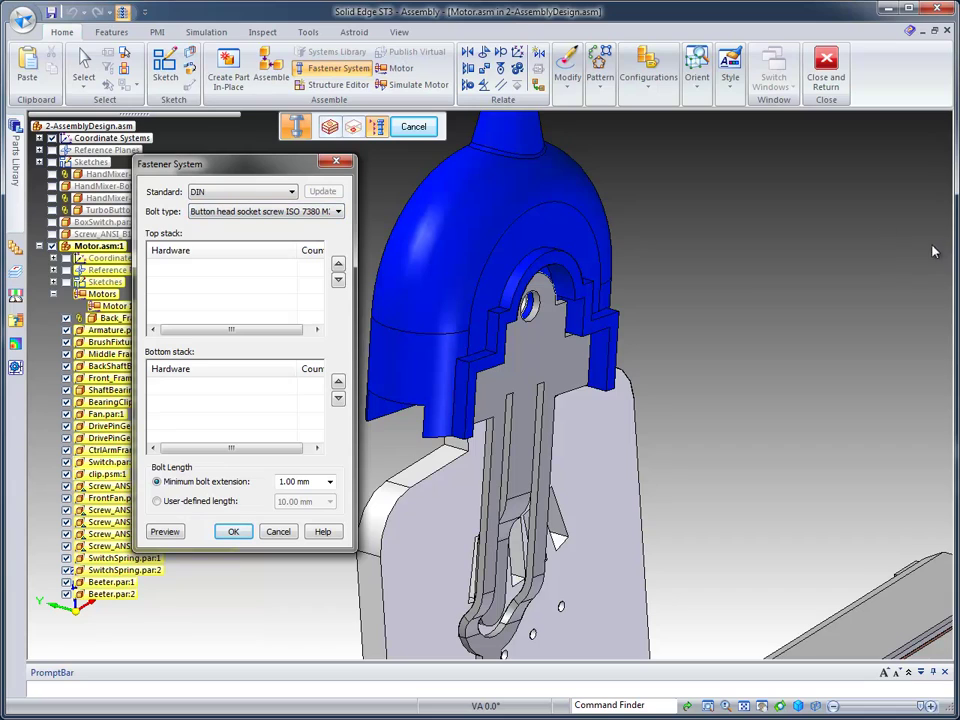
pyautogui.moveTo(932, 252); pyautogui.dragTo(420, 190, button='middle')
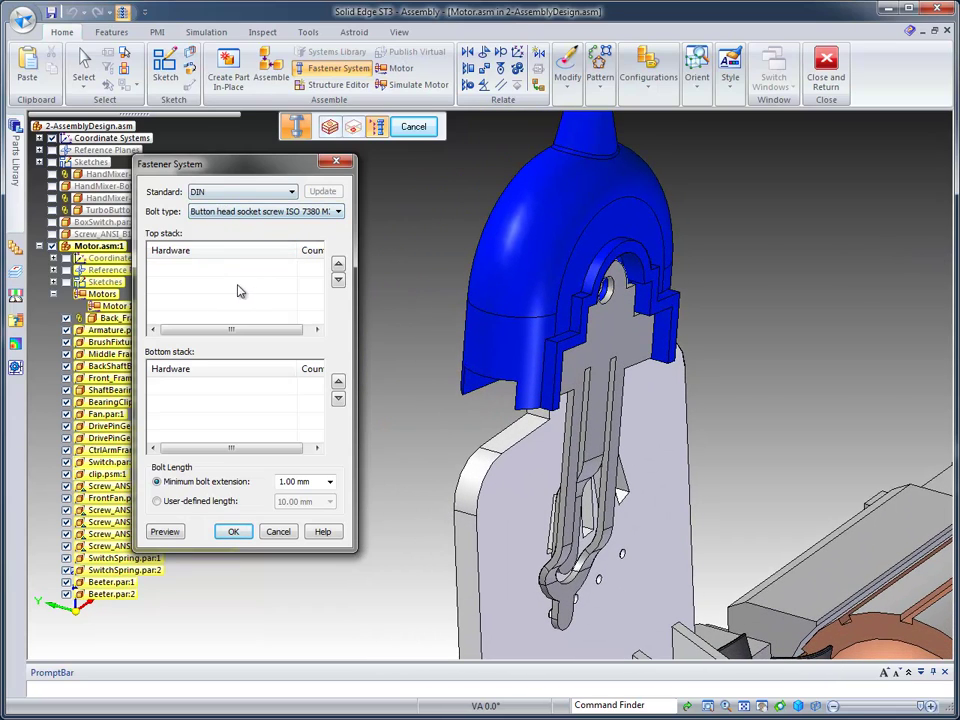
# Add Plain washer 3,2 DIN 7349 and Hexagon nut DIN 934 - M3 to the bottom stack and confirm.
pyautogui.click(277, 393)
pyautogui.click(290, 389)
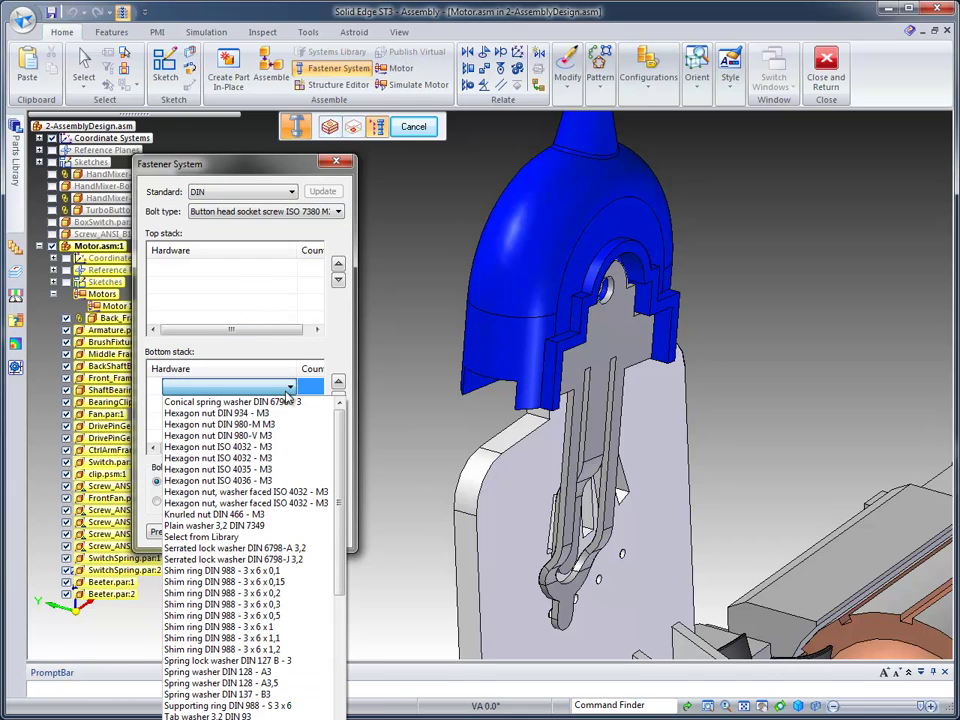
pyautogui.click(230, 525)
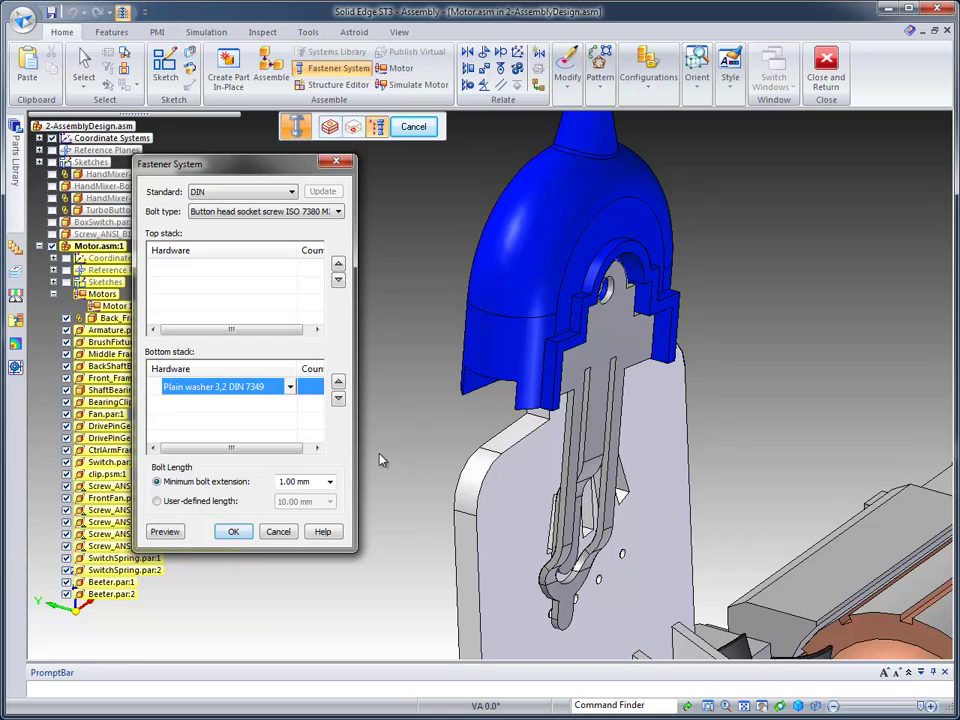
pyautogui.click(287, 405)
pyautogui.click(289, 404)
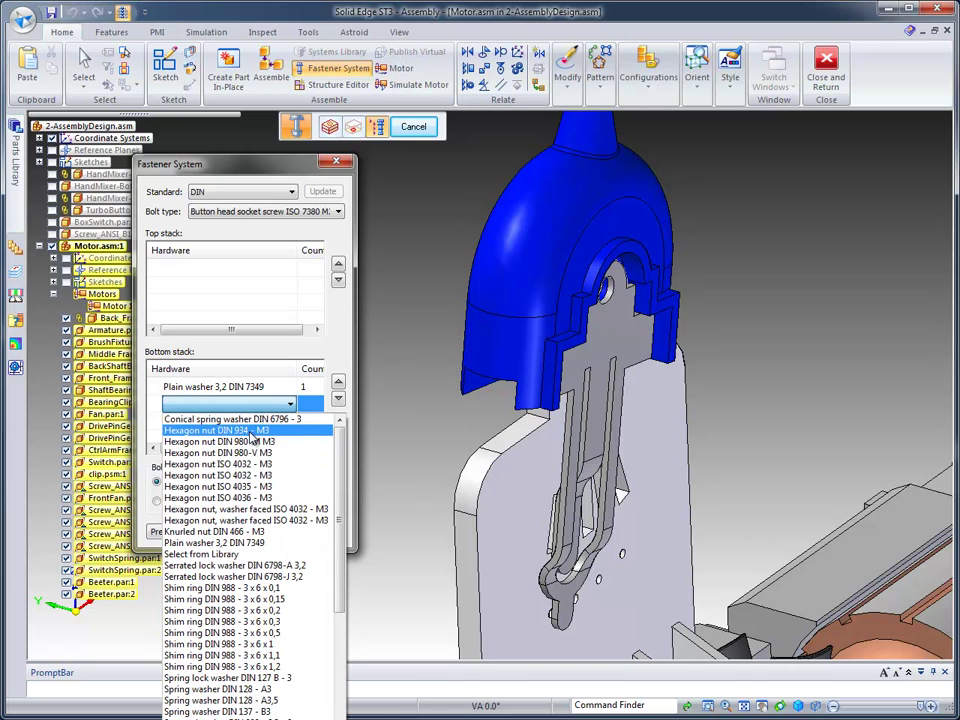
pyautogui.click(255, 431)
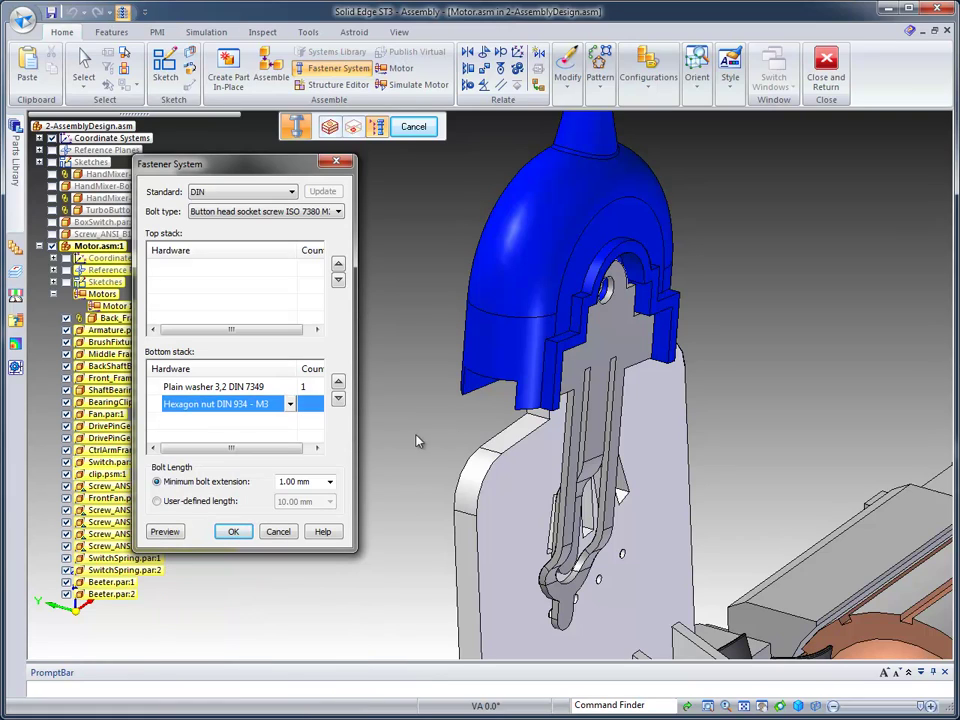
pyautogui.click(233, 532)
pyautogui.moveTo(905, 298); pyautogui.dragTo(695, 325, button='middle')
# Finish the fastener and switch its screw to Simplify > Use Designed Parts.
pyautogui.click(412, 127)
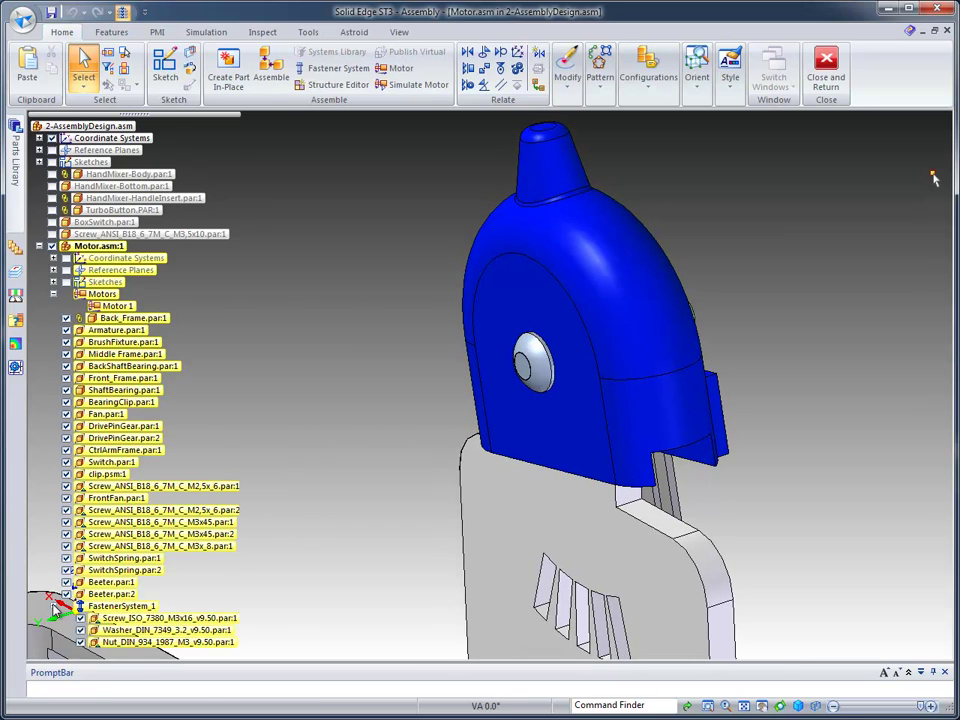
pyautogui.click(150, 625)
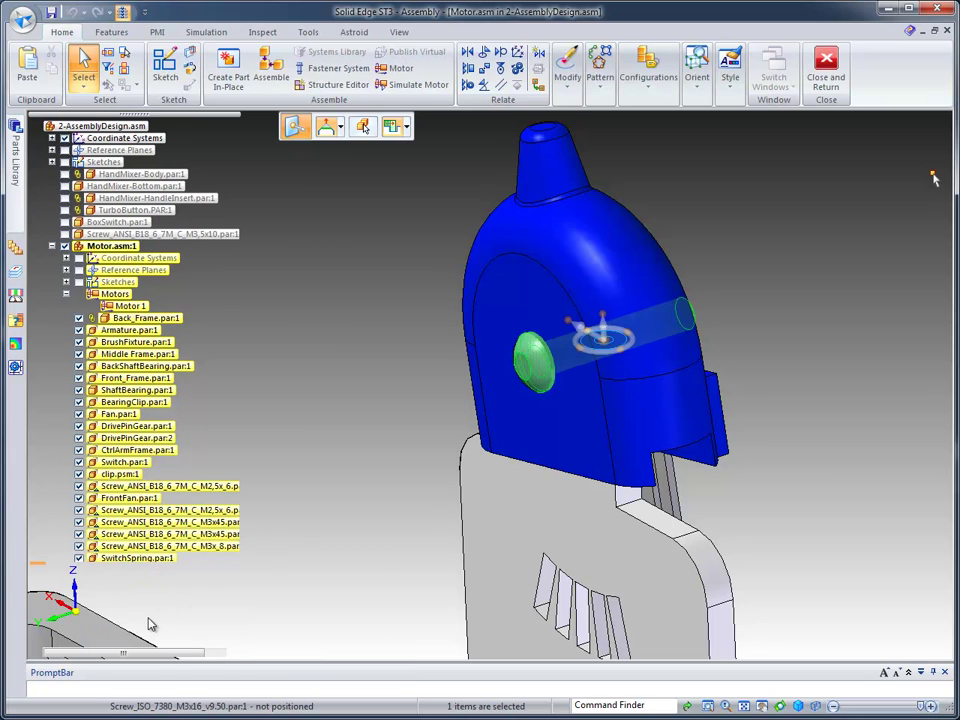
pyautogui.rightClick(150, 624)
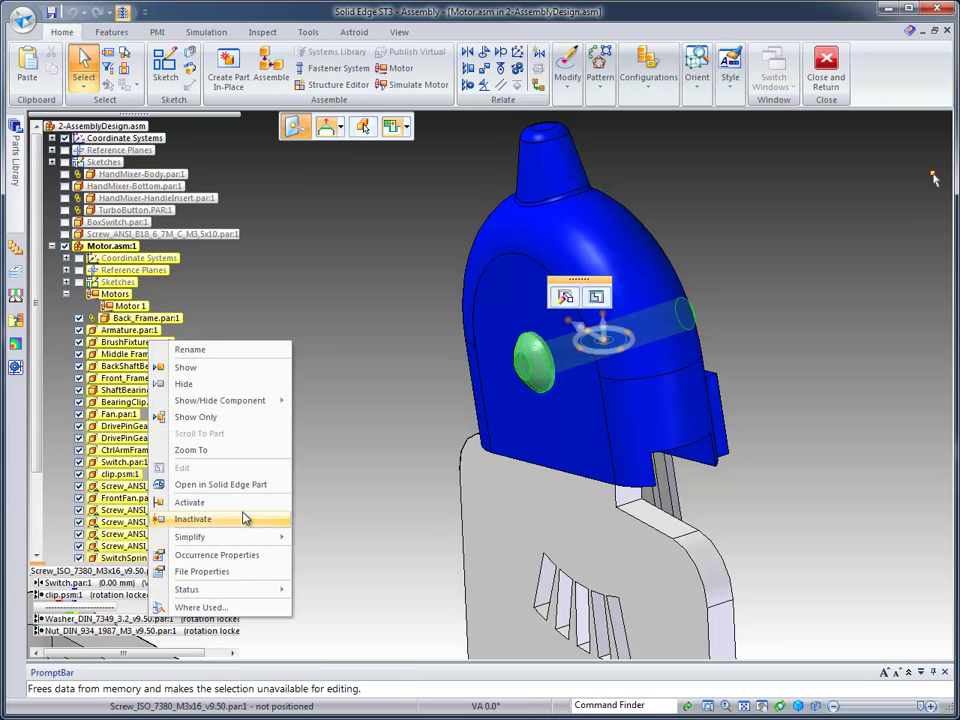
pyautogui.moveTo(268, 540)
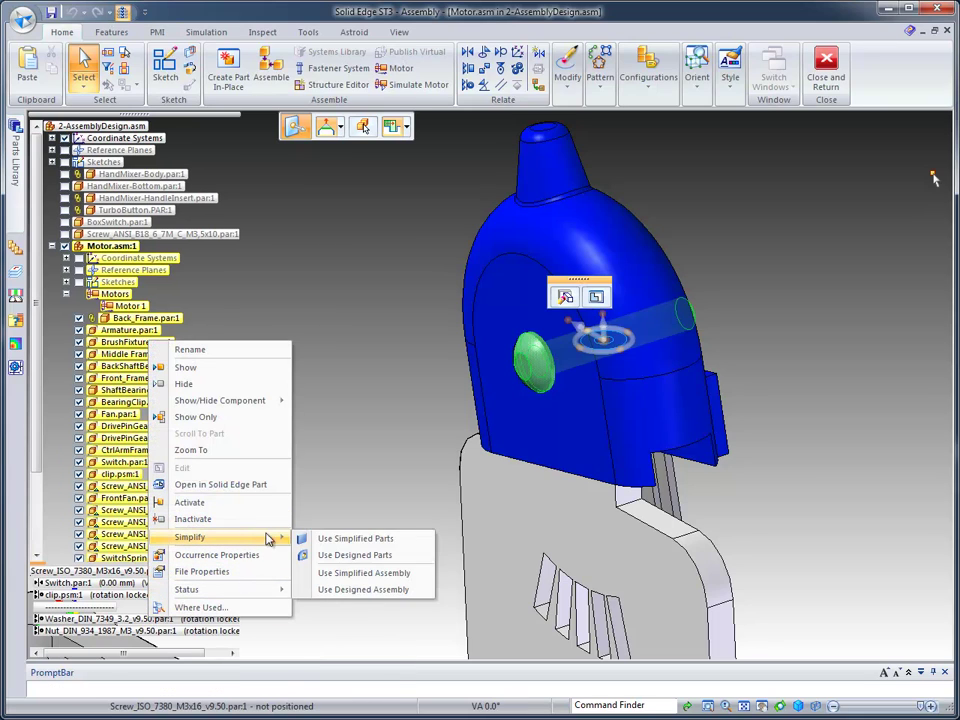
pyautogui.click(346, 556)
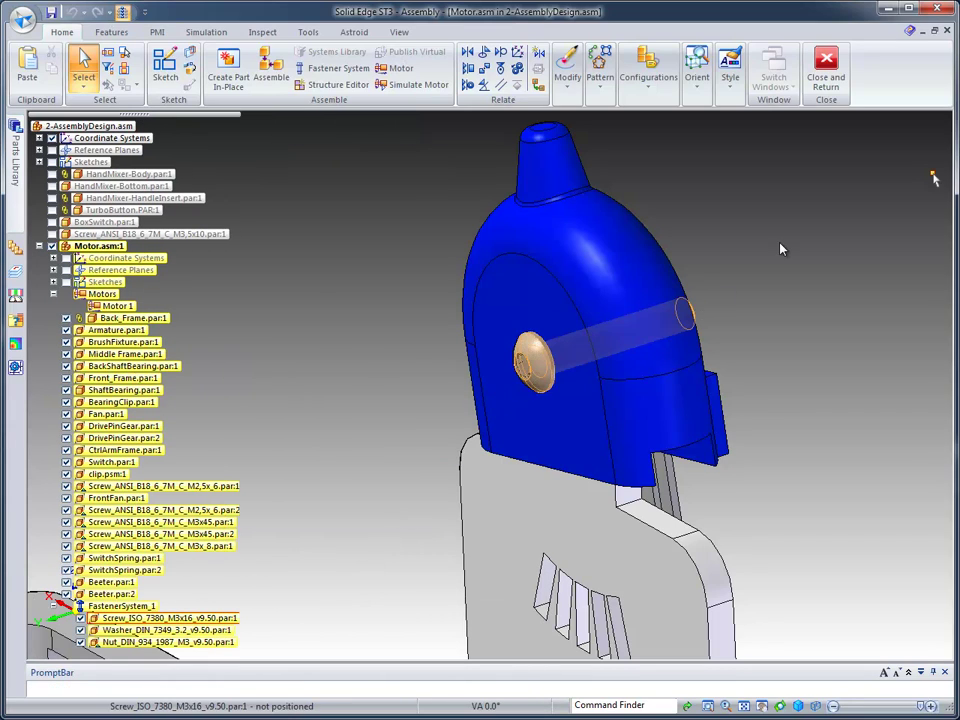
pyautogui.moveTo(782, 249); pyautogui.dragTo(822, 224, button='middle')
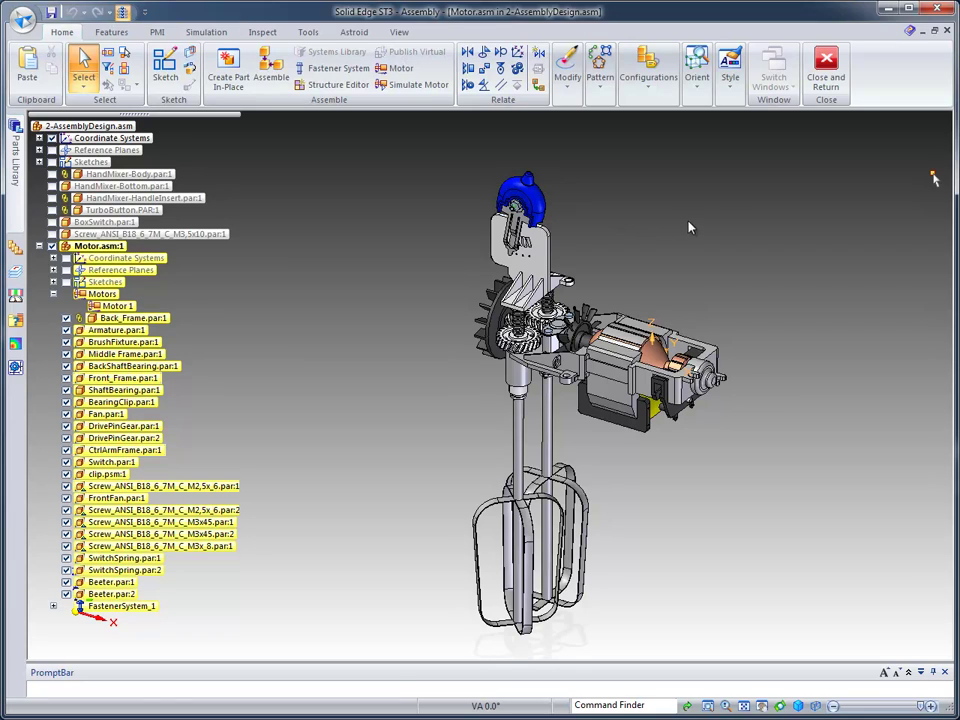
# Close Motor.asm and return to the top-level 2-AssemblyDesign.asm.
pyautogui.click(832, 70)
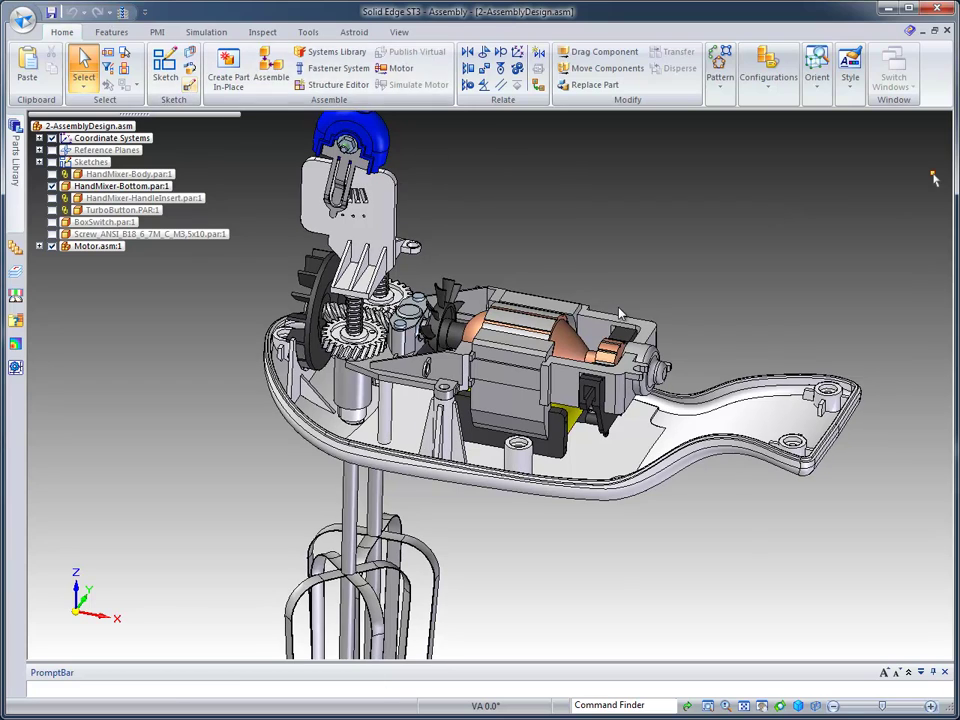
# Edit HandMixer-Bottom in place and start a Thin Wall Mounting Boss.
pyautogui.click(740, 422)
pyautogui.click(745, 287)
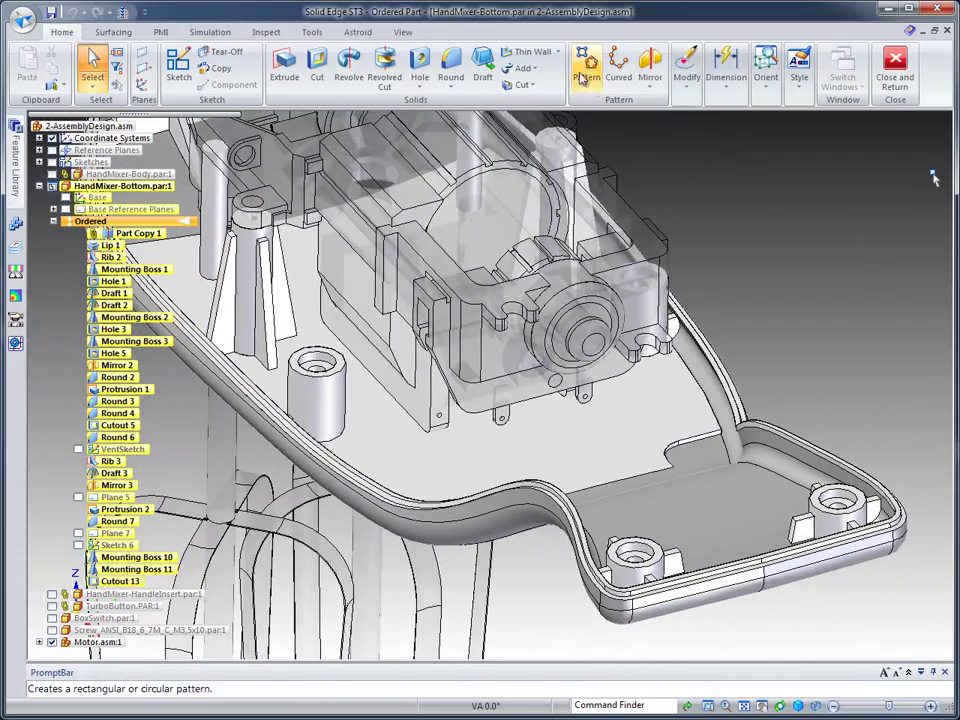
pyautogui.click(560, 52)
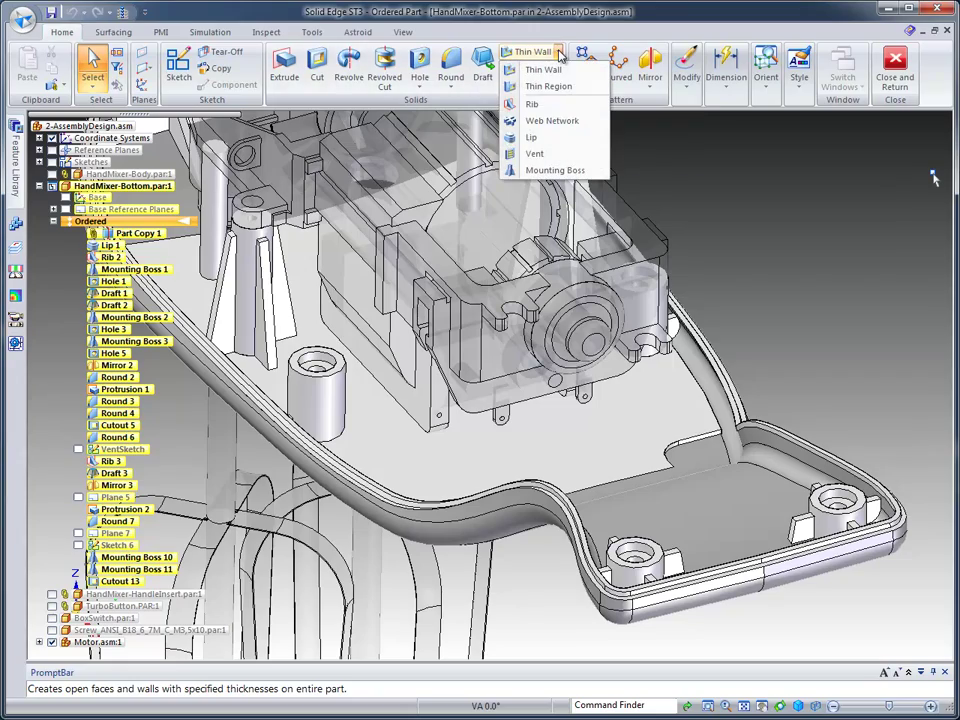
pyautogui.click(558, 171)
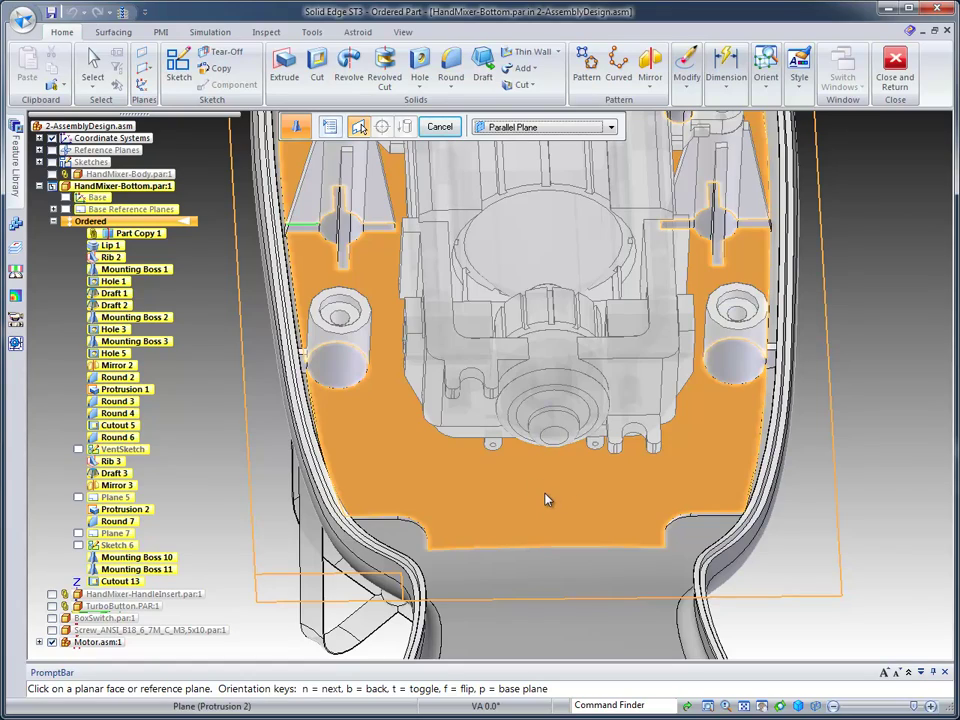
# Place the boss sketch plane parallel to the housing floor at the bracket corner vertex.
pyautogui.click(556, 513)
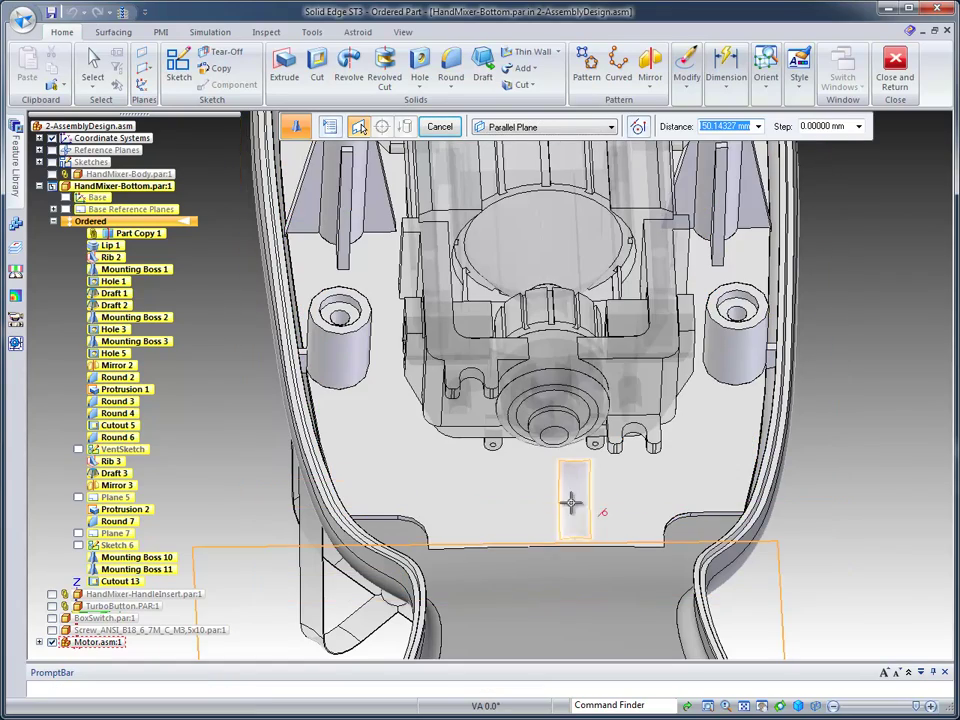
pyautogui.moveTo(572, 501); pyautogui.dragTo(592, 209, button='middle')
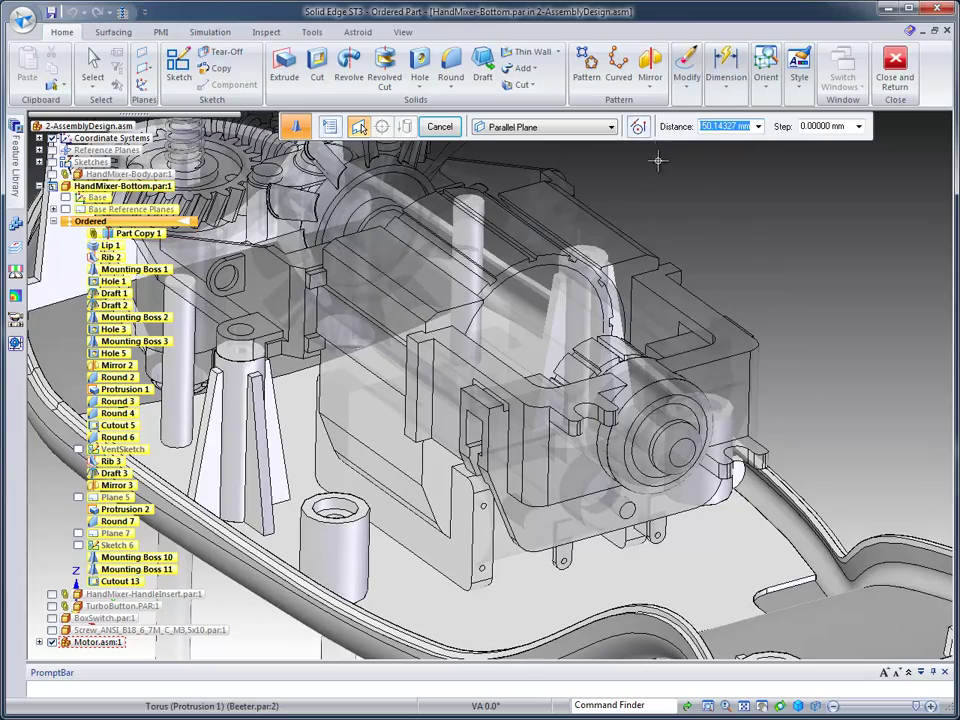
pyautogui.click(643, 132)
pyautogui.click(668, 165)
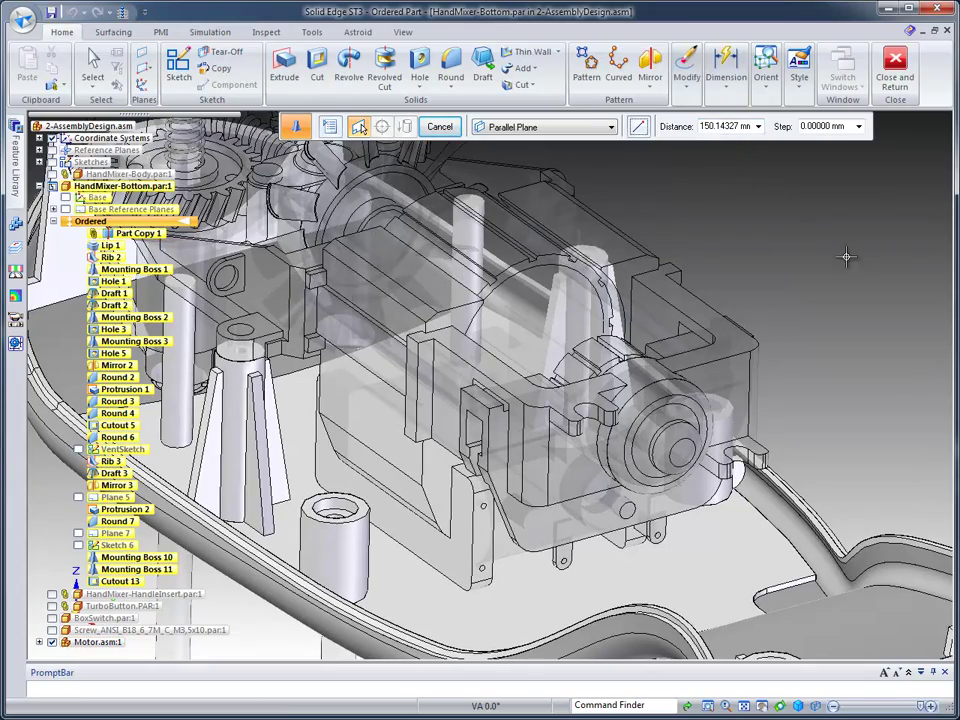
pyautogui.scroll(5, 850, 288)
pyautogui.scroll(4, 724, 242)
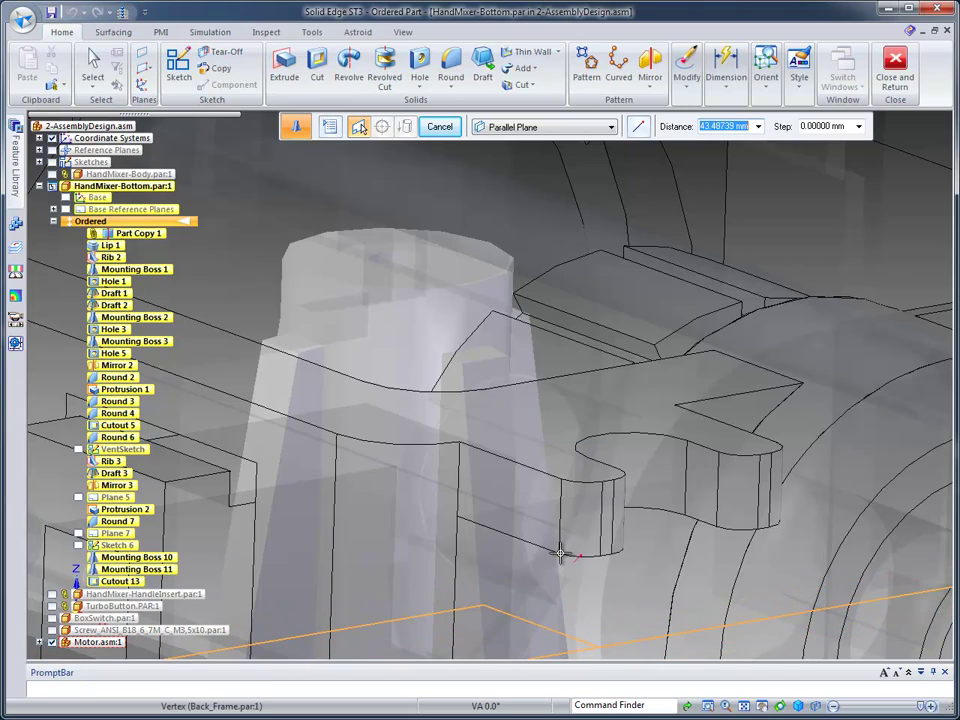
pyautogui.hotkey('ctrl', 't')
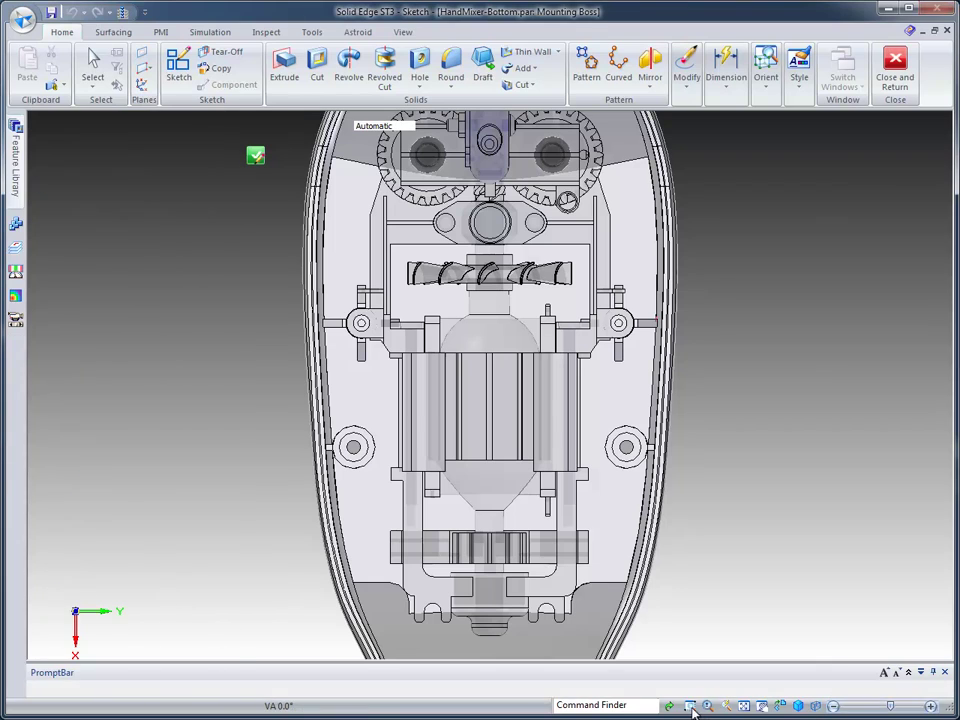
pyautogui.click(689, 706)
# Place Mounting Boss 16 at the bracket notch using Mixer Boss settings, then close the sketch.
pyautogui.moveTo(371, 579); pyautogui.dragTo(480, 647)
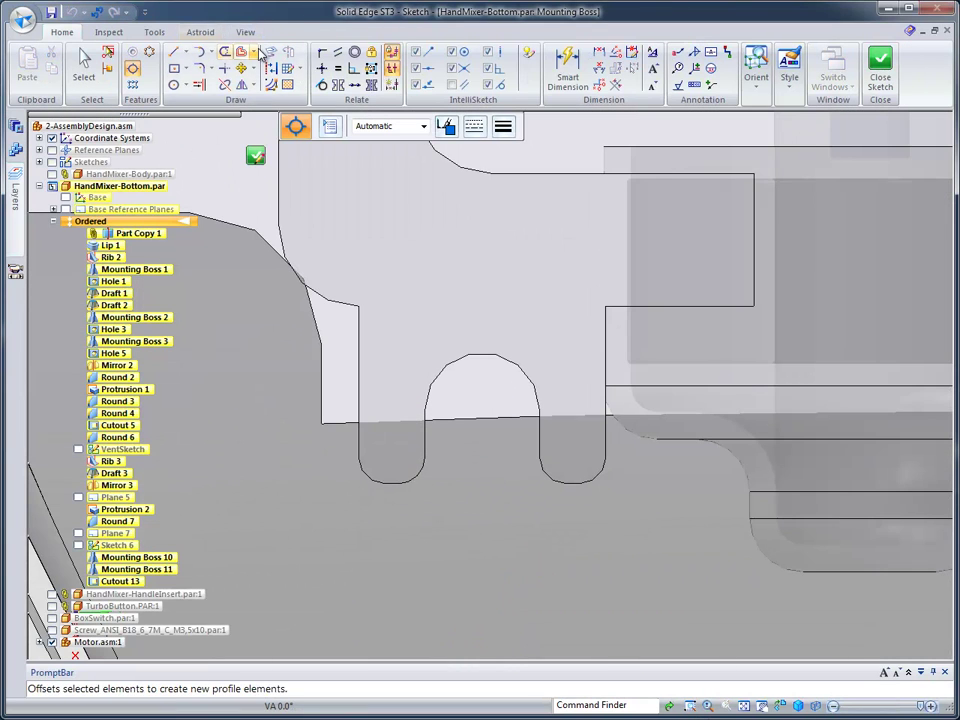
pyautogui.click(272, 56)
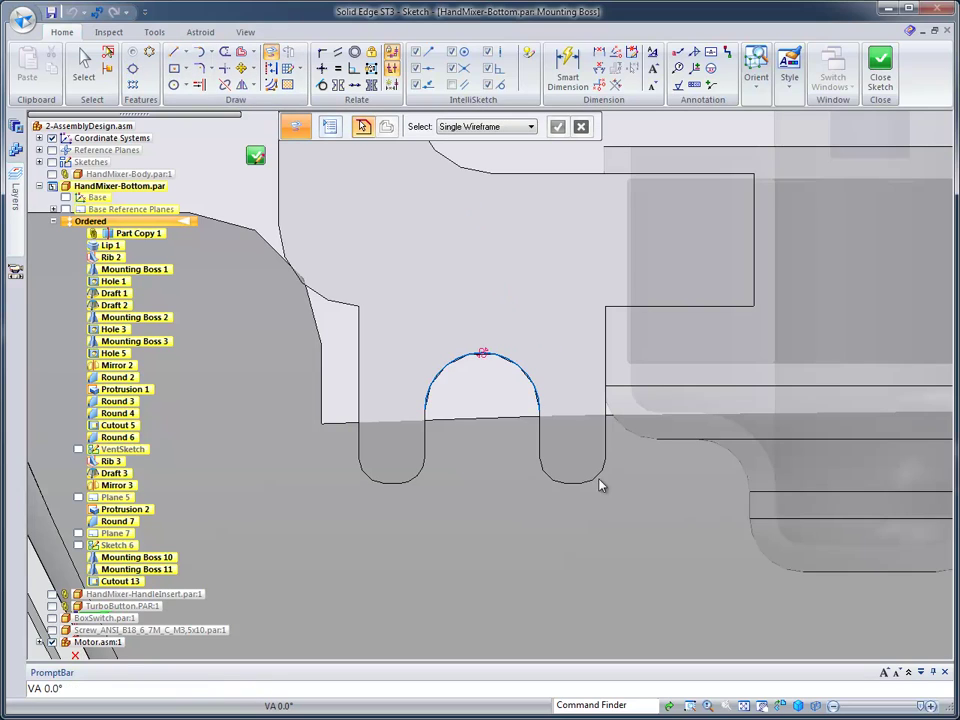
pyautogui.click(133, 70)
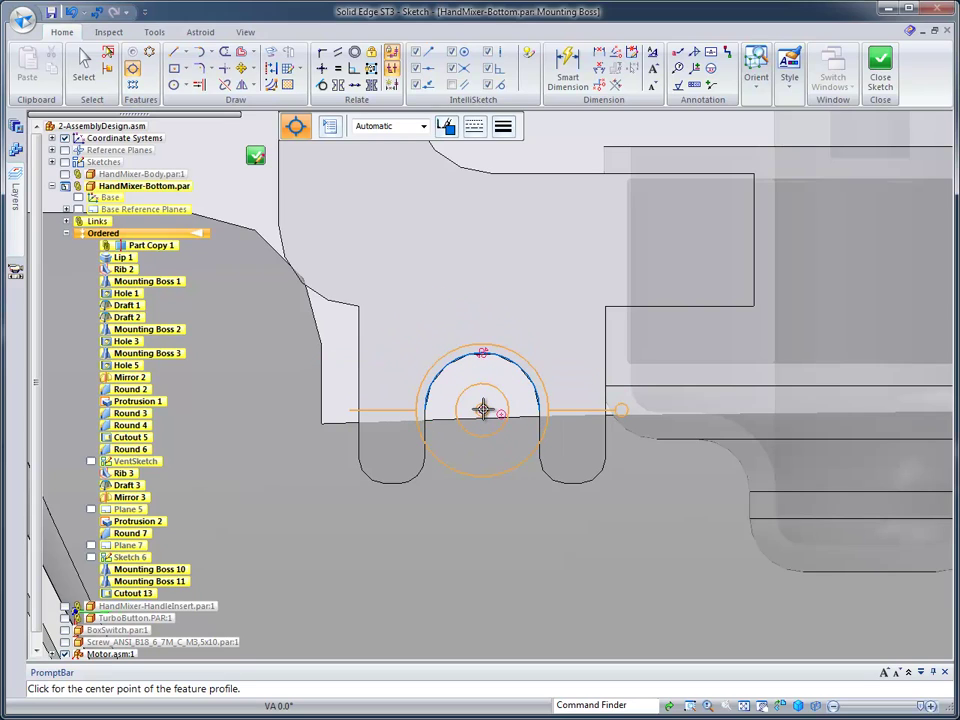
pyautogui.click(329, 127)
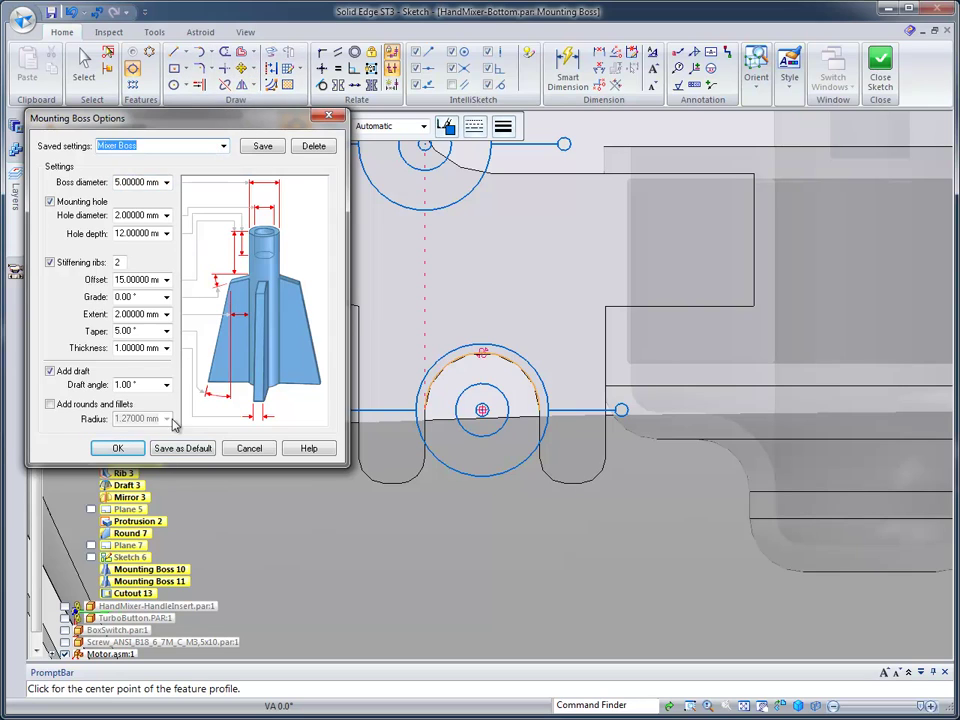
pyautogui.click(128, 450)
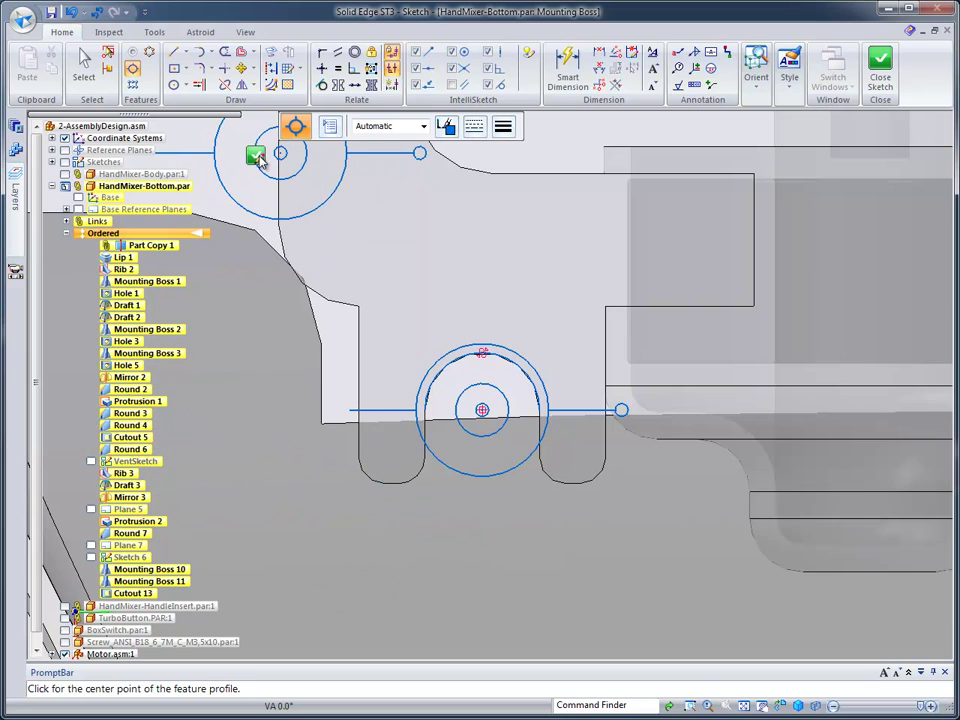
pyautogui.press('Escape')
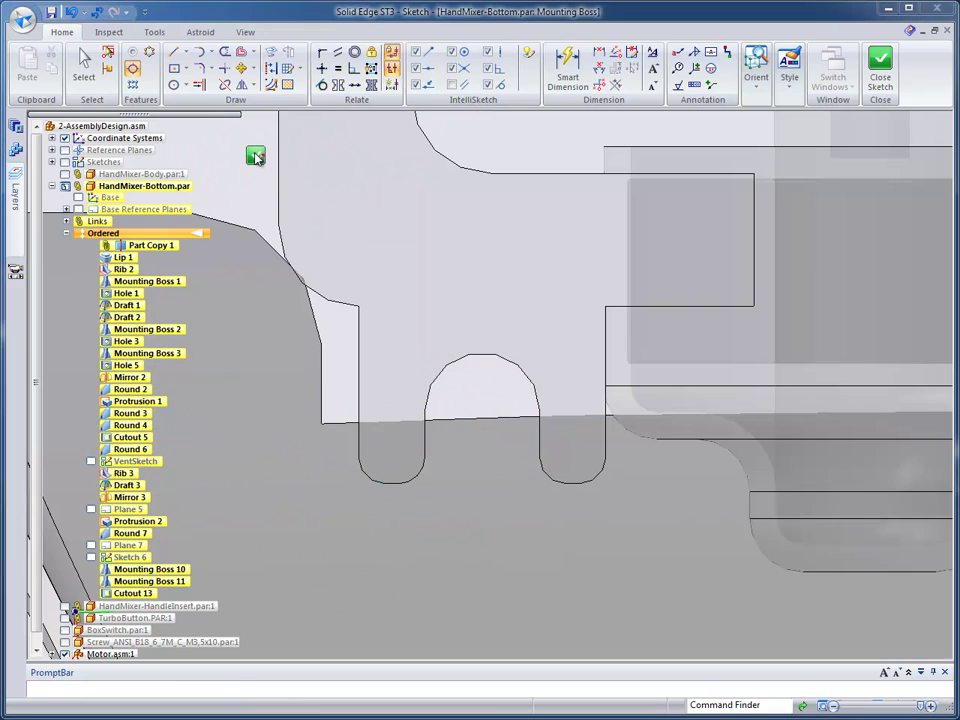
pyautogui.click(256, 158)
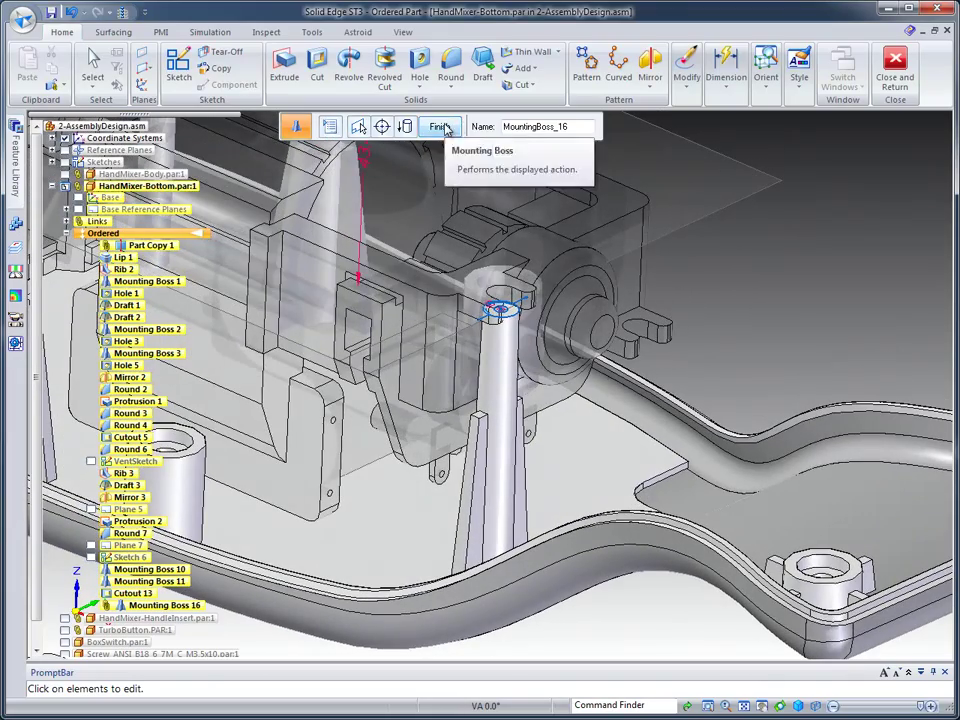
# Finish Mounting Boss 16 and sketch another boss on a floor-parallel plane at the other notch.
pyautogui.click(440, 126)
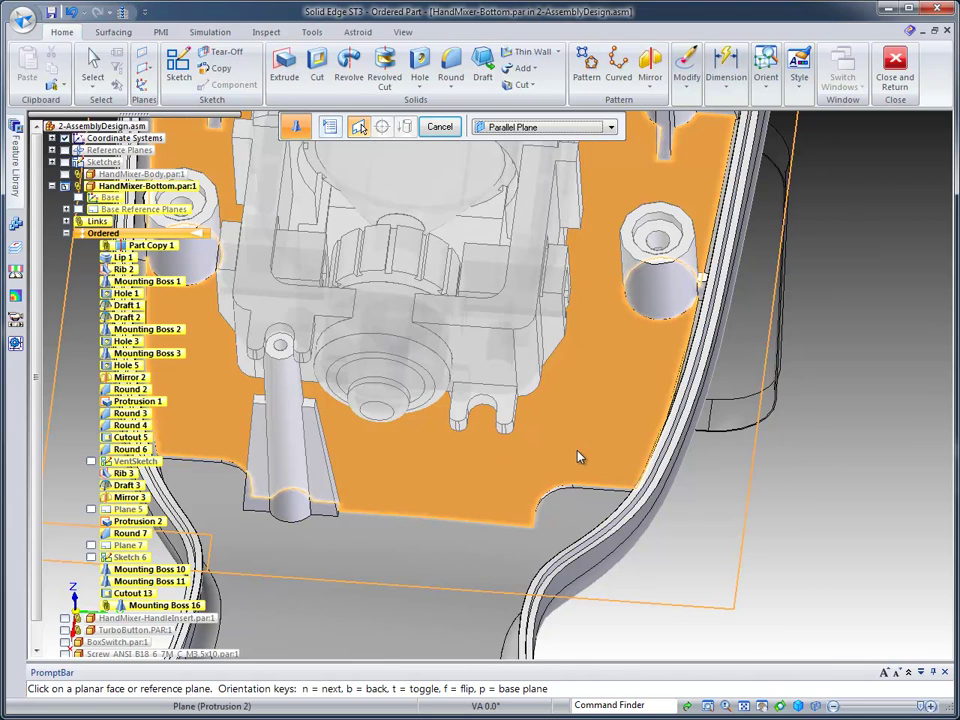
pyautogui.click(578, 456)
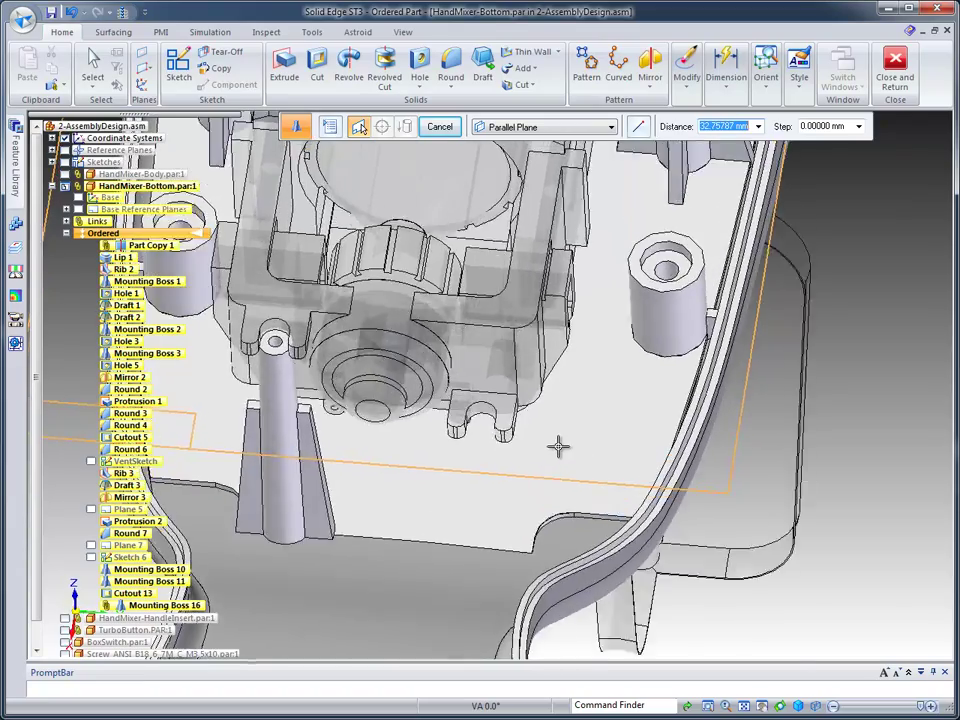
pyautogui.scroll(6, 560, 447)
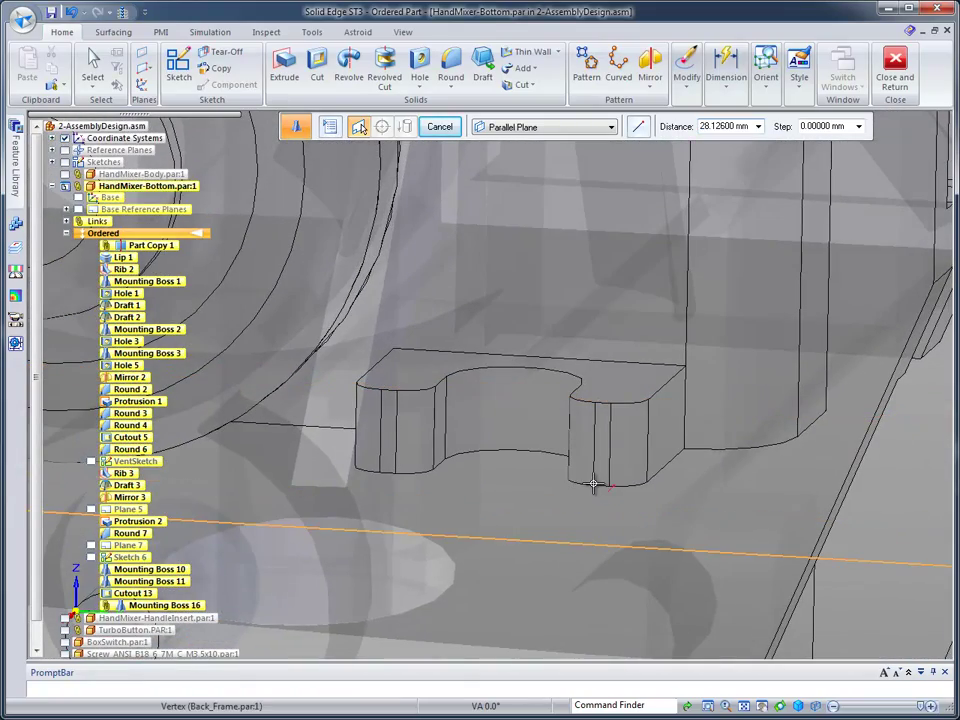
pyautogui.click(752, 499)
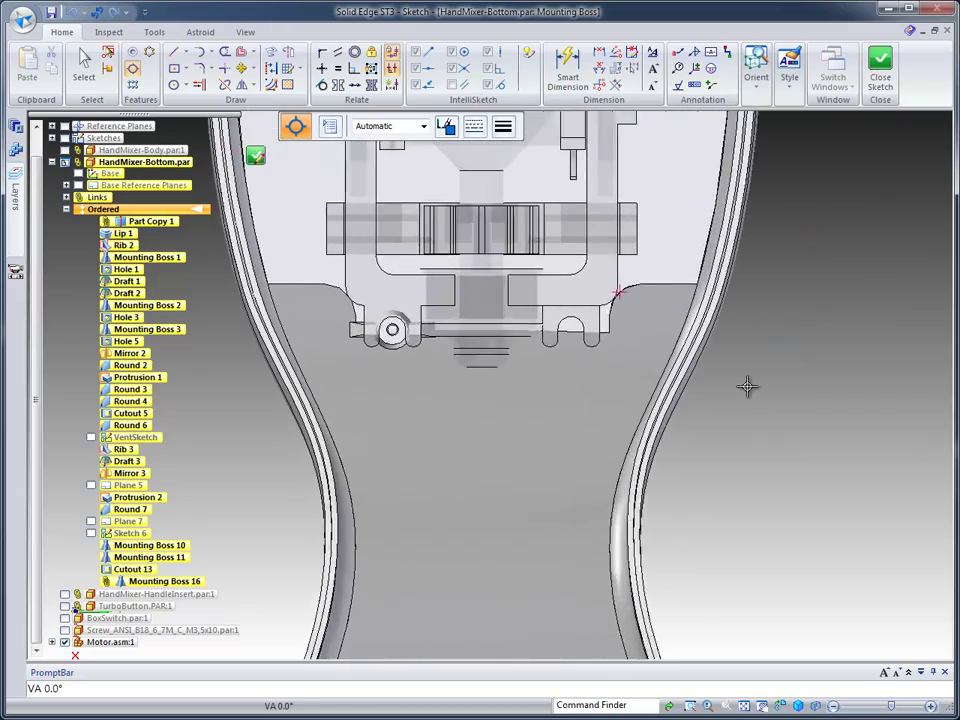
# Set the new mounting boss's stiffening rib offset to 5 mm.
pyautogui.click(271, 53)
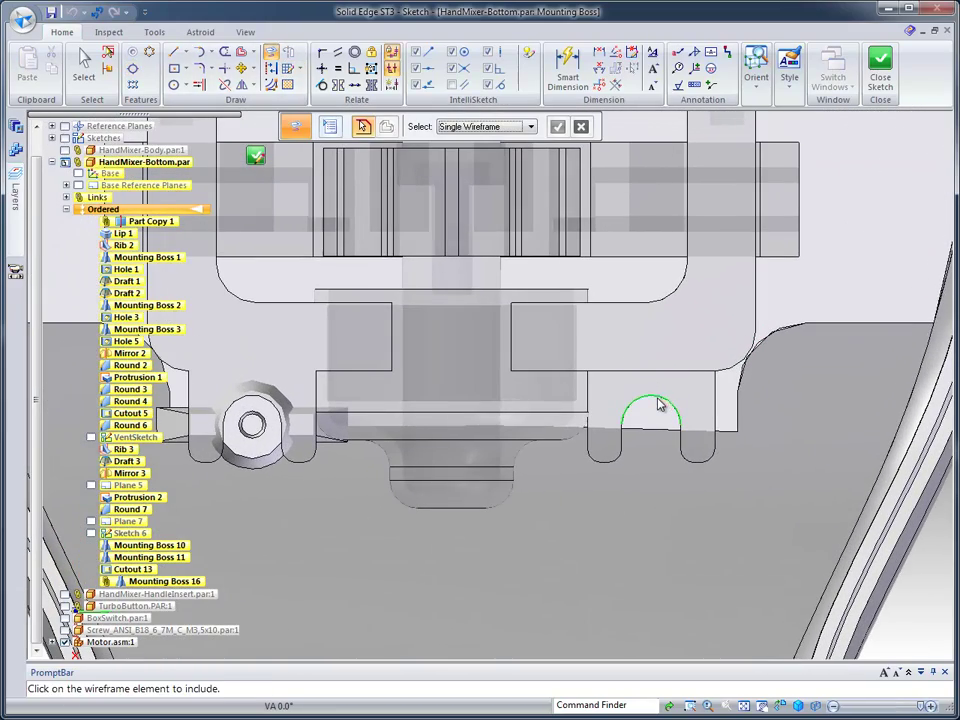
pyautogui.click(133, 68)
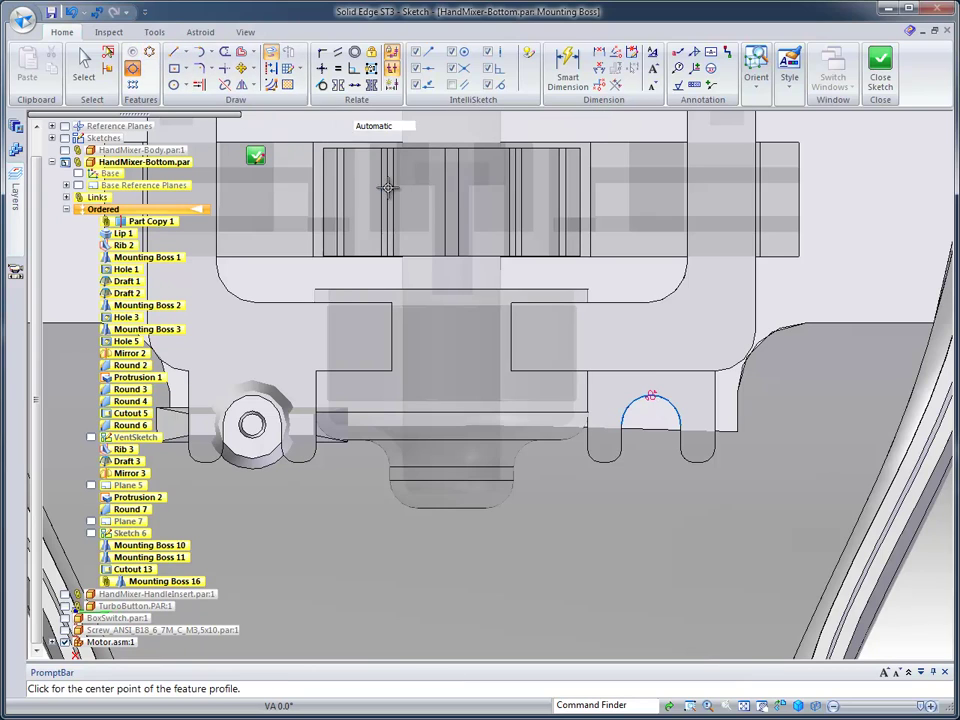
pyautogui.click(330, 126)
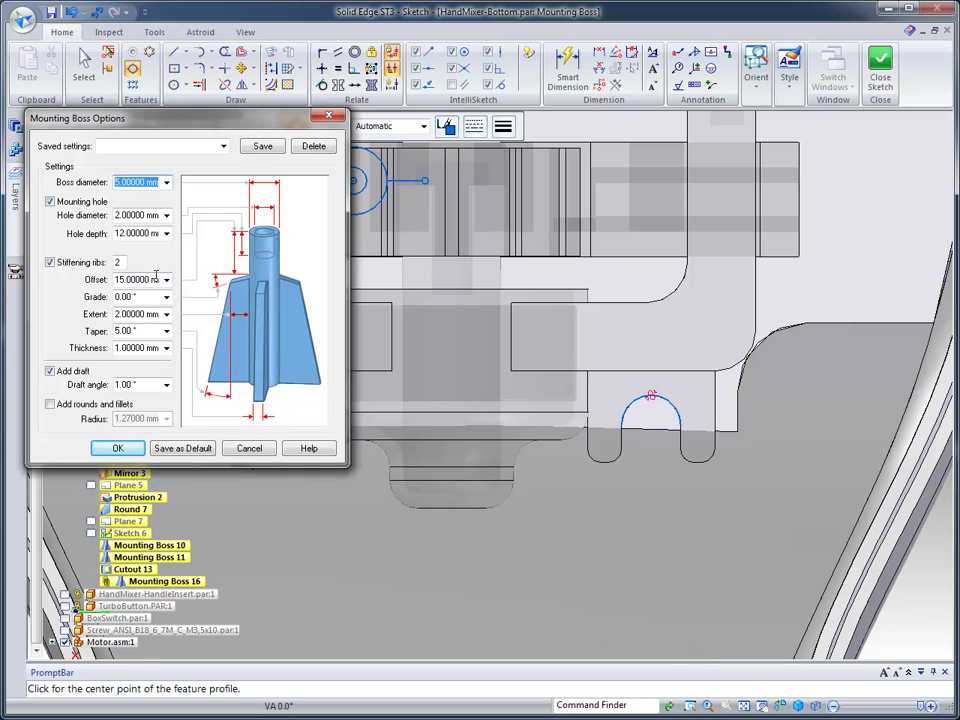
pyautogui.click(156, 277)
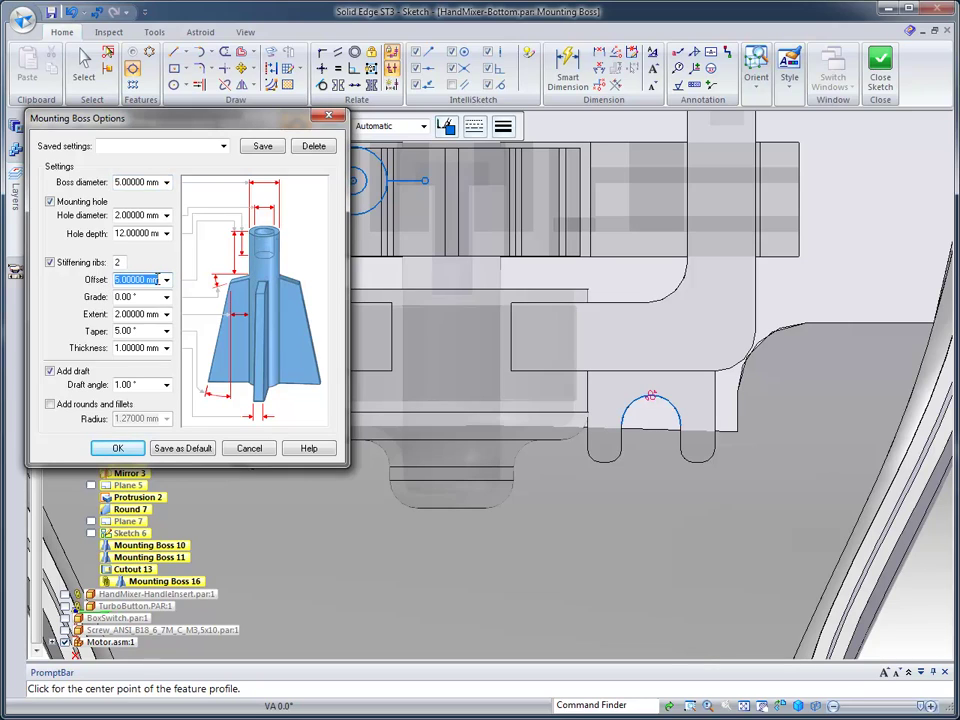
pyautogui.press('Tab')
pyautogui.click(119, 447)
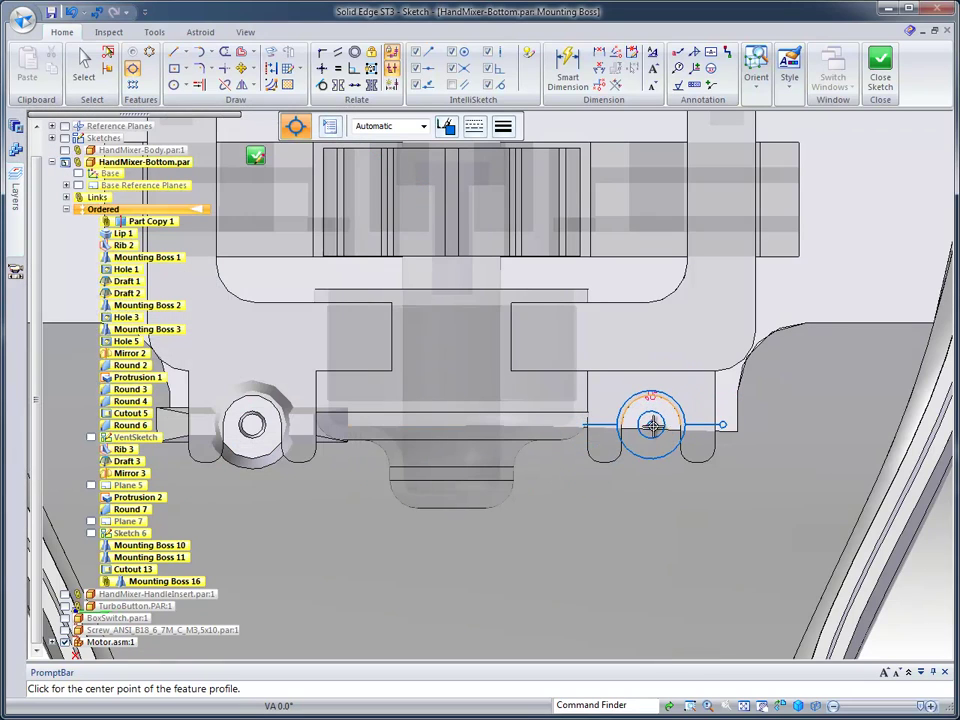
# Place the boss centre on the notch's lower edge and finish Mounting Boss 17.
pyautogui.click(651, 424)
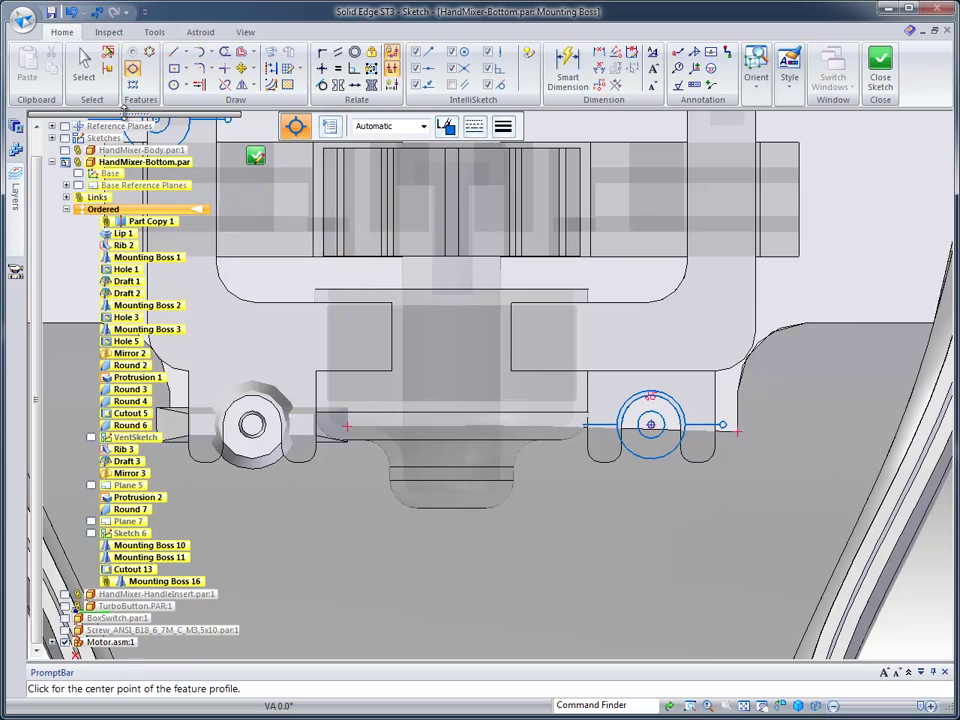
pyautogui.rightClick(258, 158)
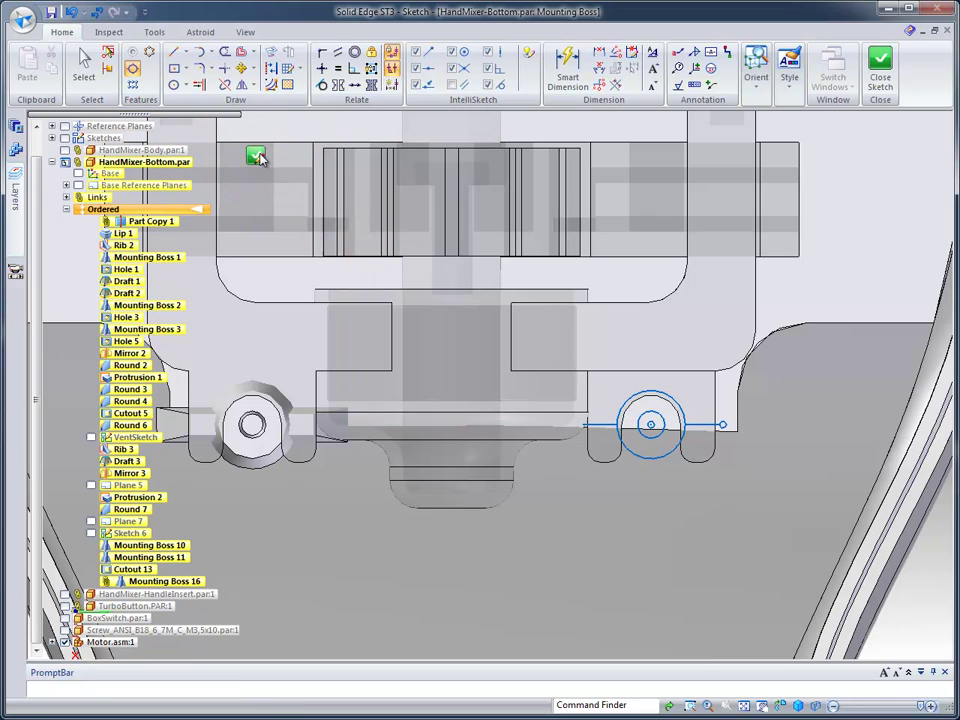
pyautogui.click(257, 157)
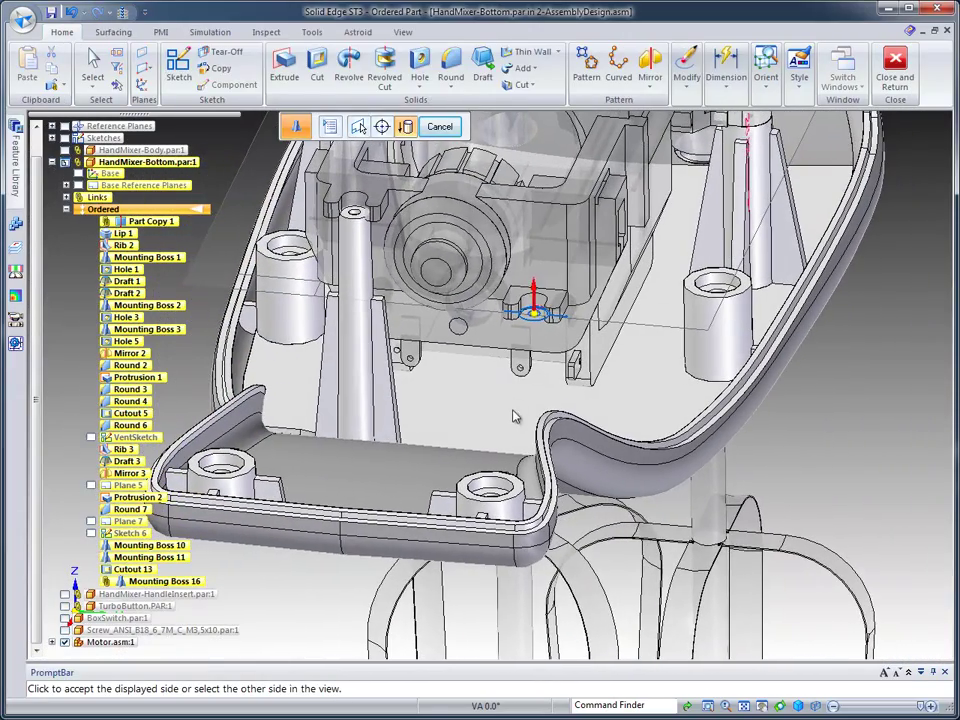
pyautogui.click(510, 441)
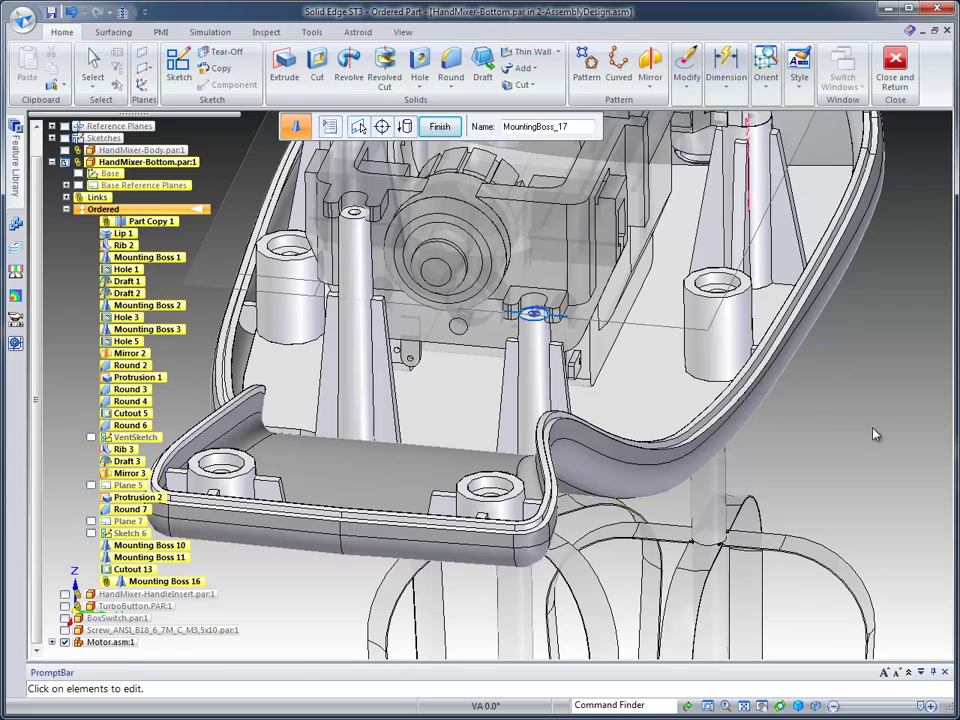
pyautogui.press('Escape')
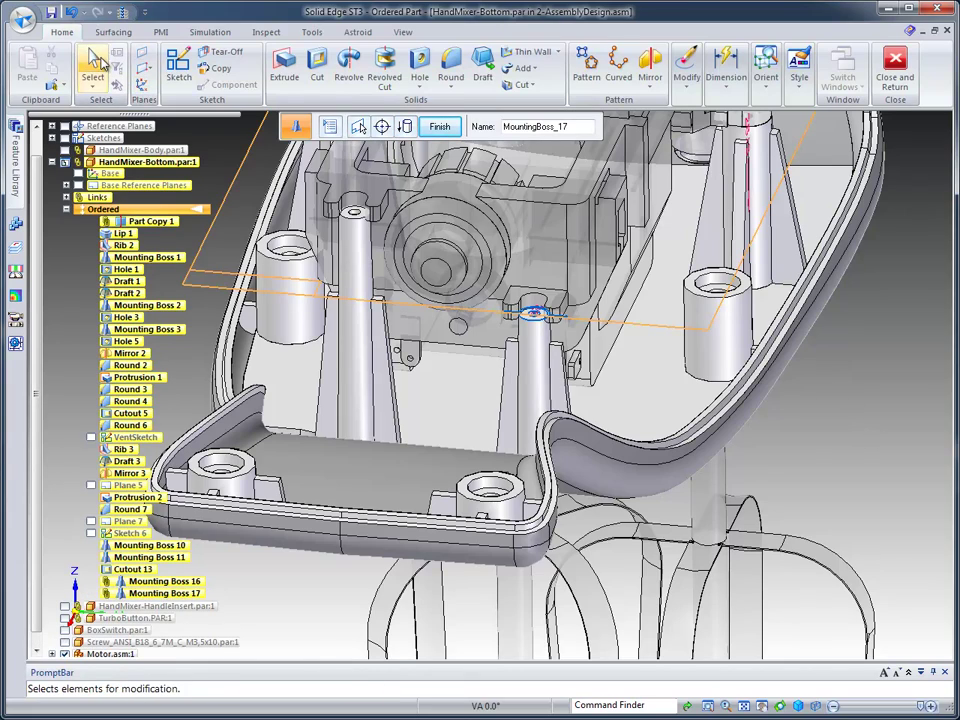
# Orbit the housing to look down into its handle end.
pyautogui.moveTo(652, 262); pyautogui.dragTo(337, 206, button='middle')
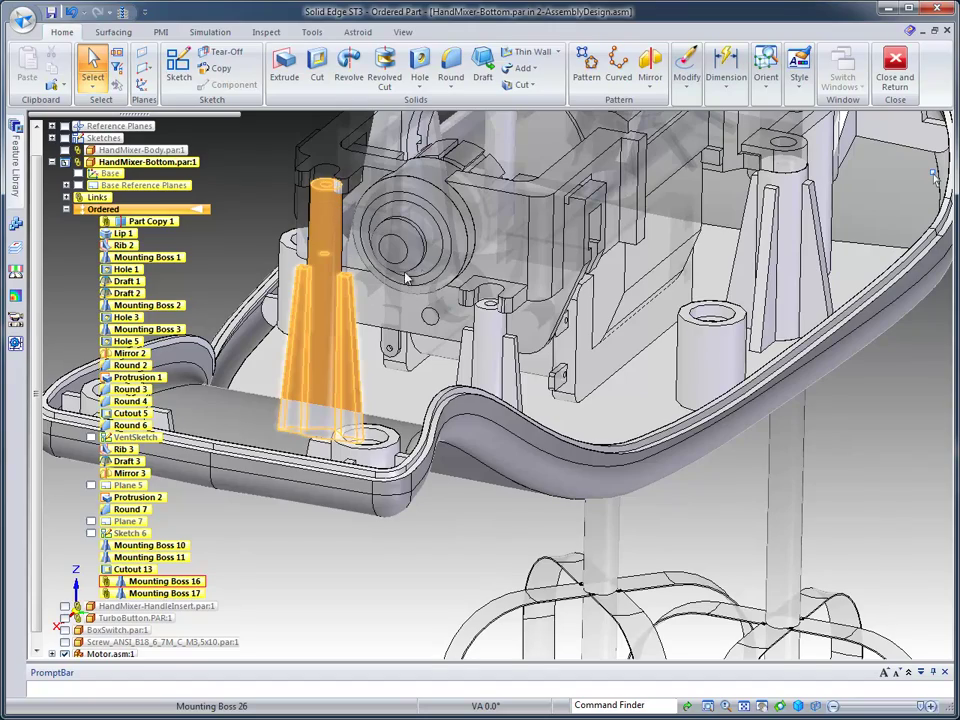
pyautogui.moveTo(623, 373); pyautogui.dragTo(732, 180, button='middle')
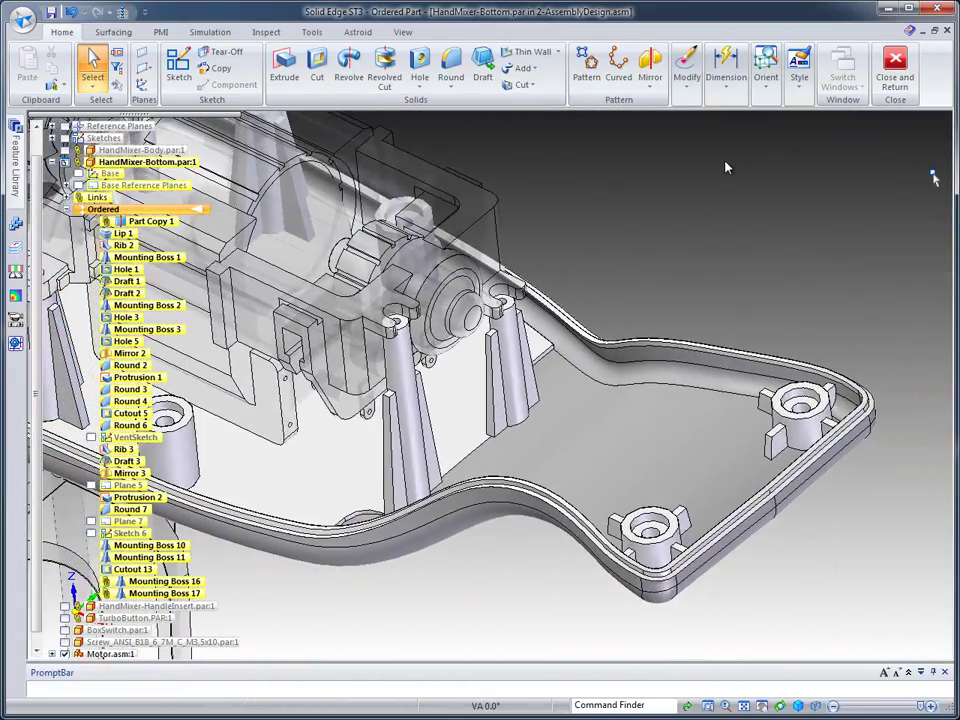
pyautogui.moveTo(790, 197); pyautogui.dragTo(185, 175, button='middle')
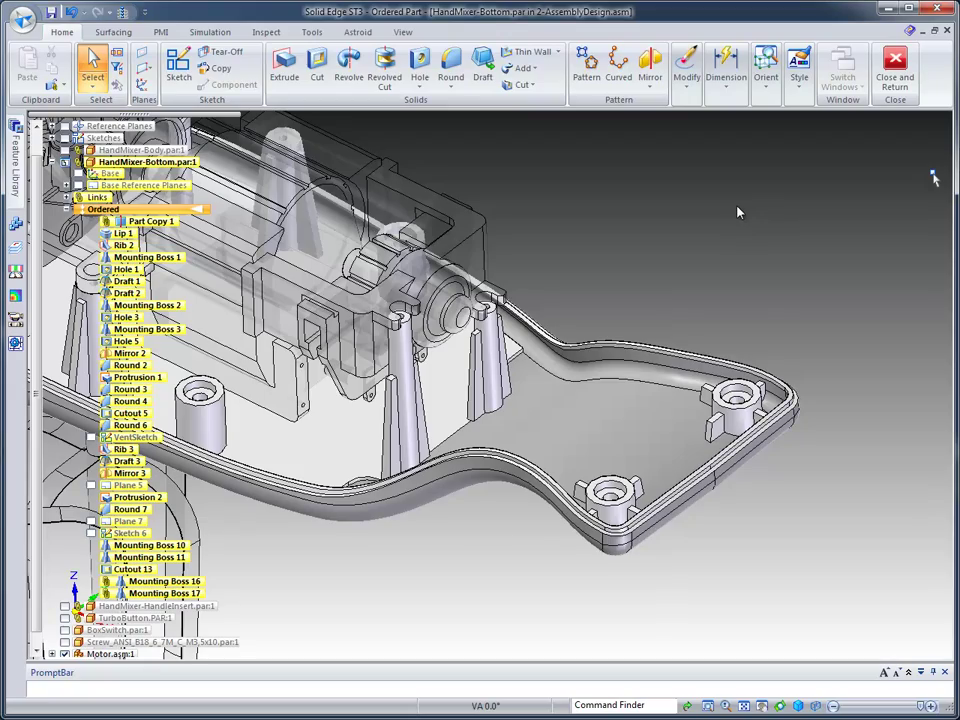
pyautogui.moveTo(738, 212); pyautogui.dragTo(660, 226, button='middle')
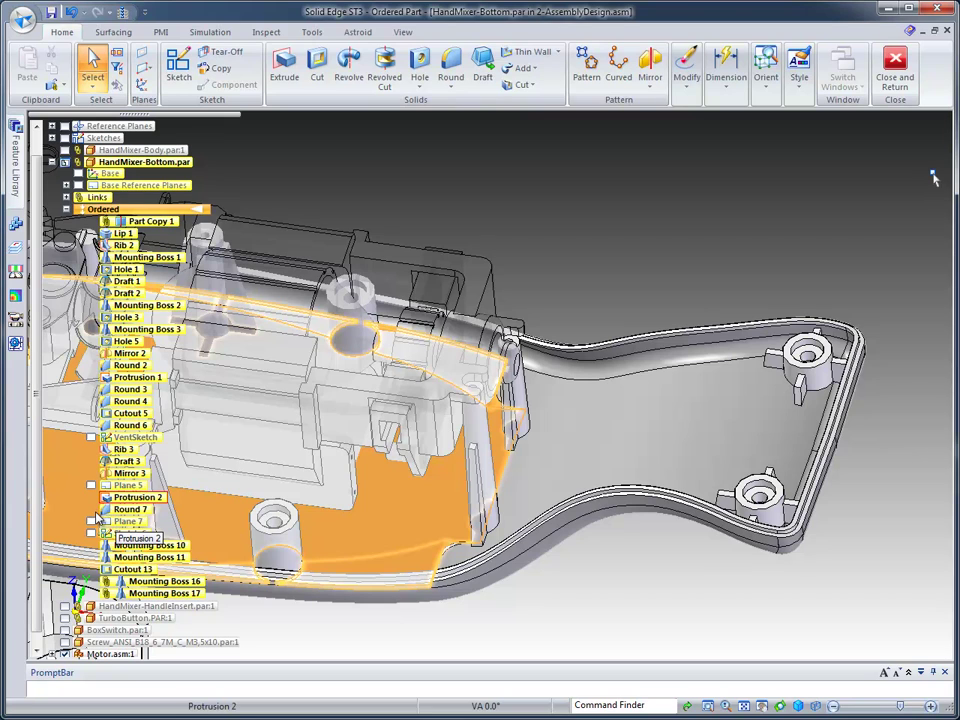
# Show VentSketch and start a Thin Wall Vent with the Mixer Vent saved settings.
pyautogui.click(91, 438)
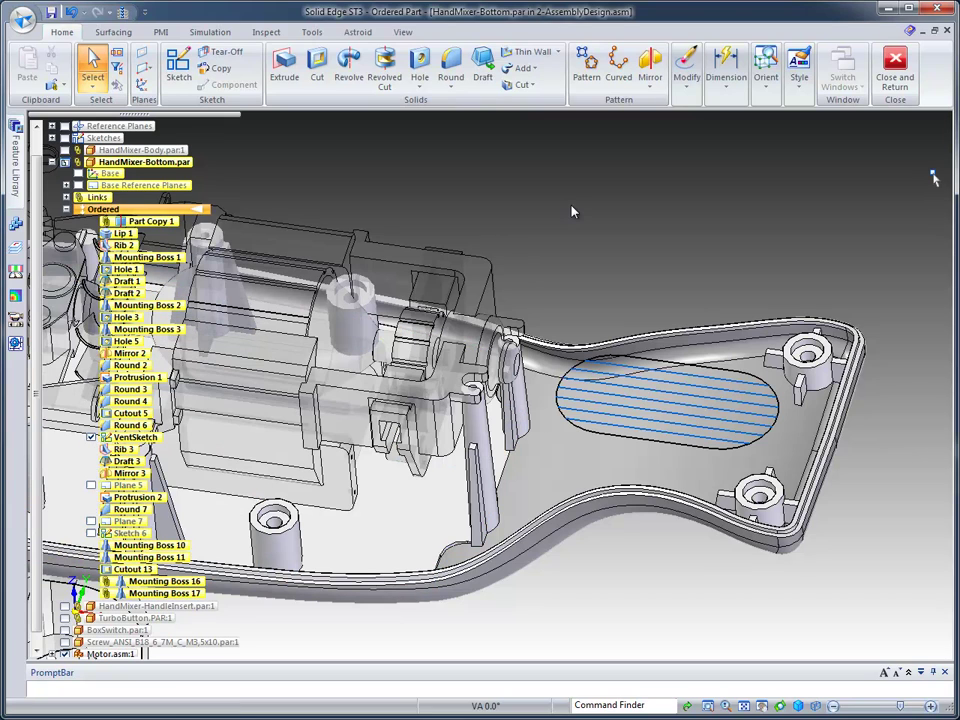
pyautogui.click(559, 52)
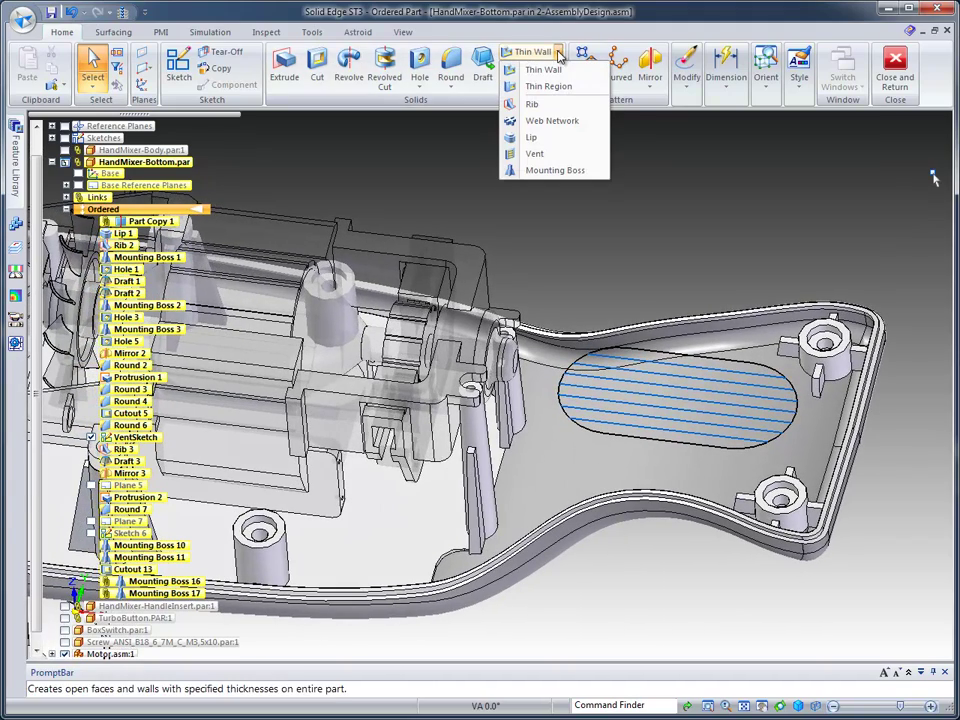
pyautogui.click(545, 155)
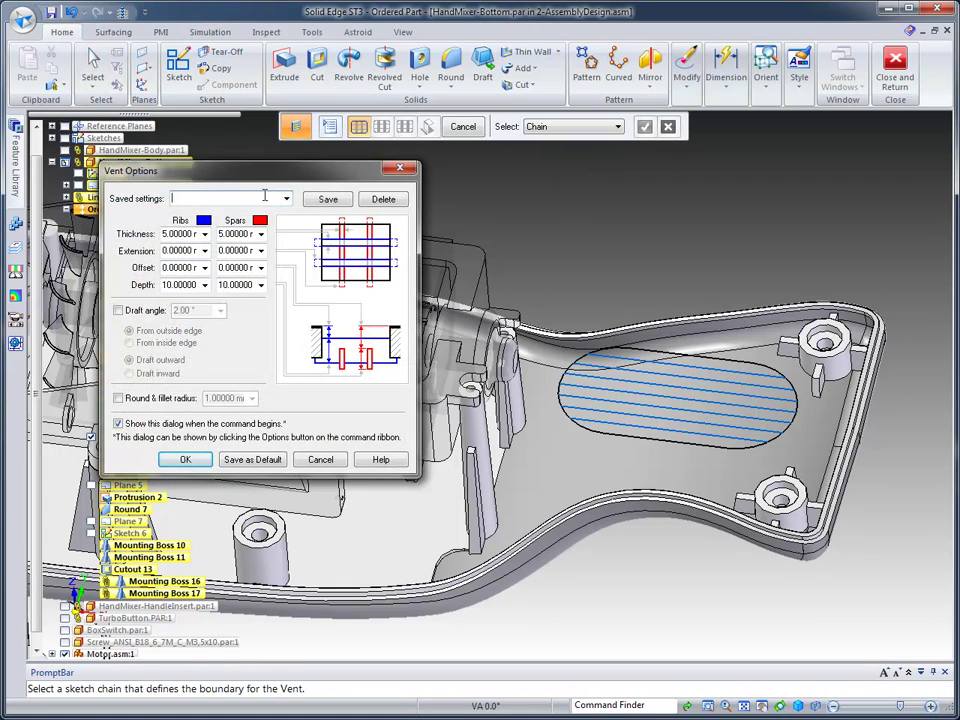
pyautogui.click(286, 200)
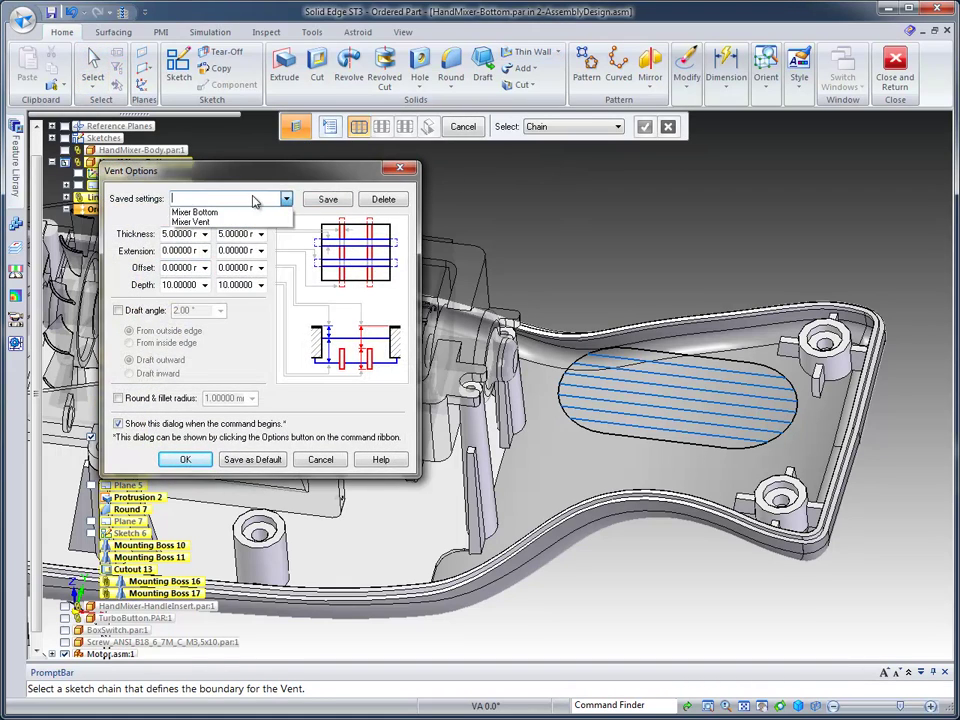
pyautogui.click(200, 222)
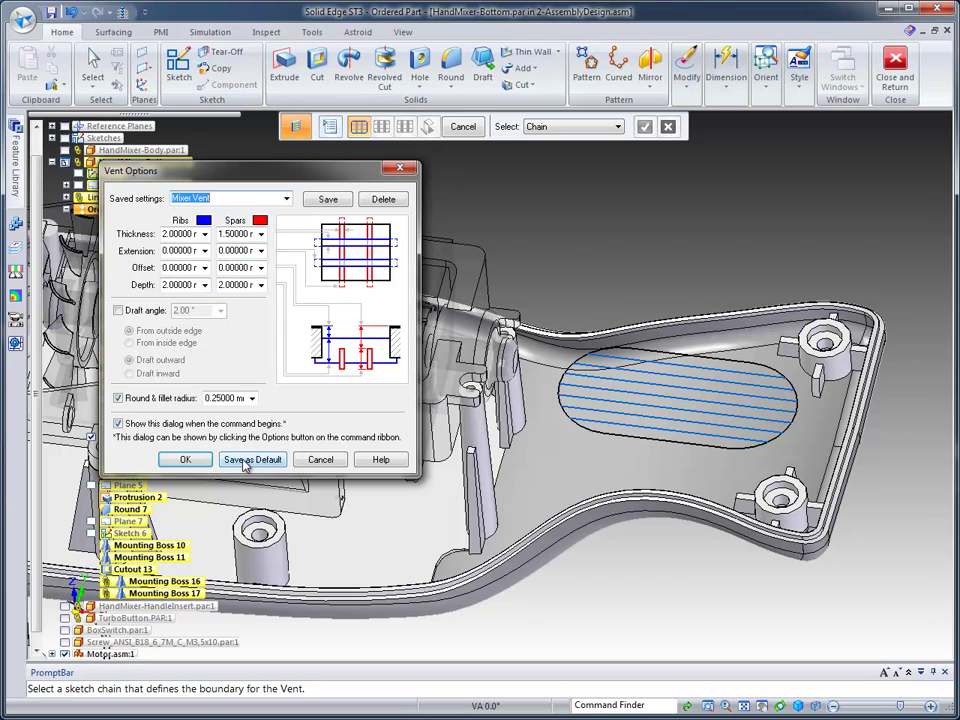
pyautogui.click(186, 459)
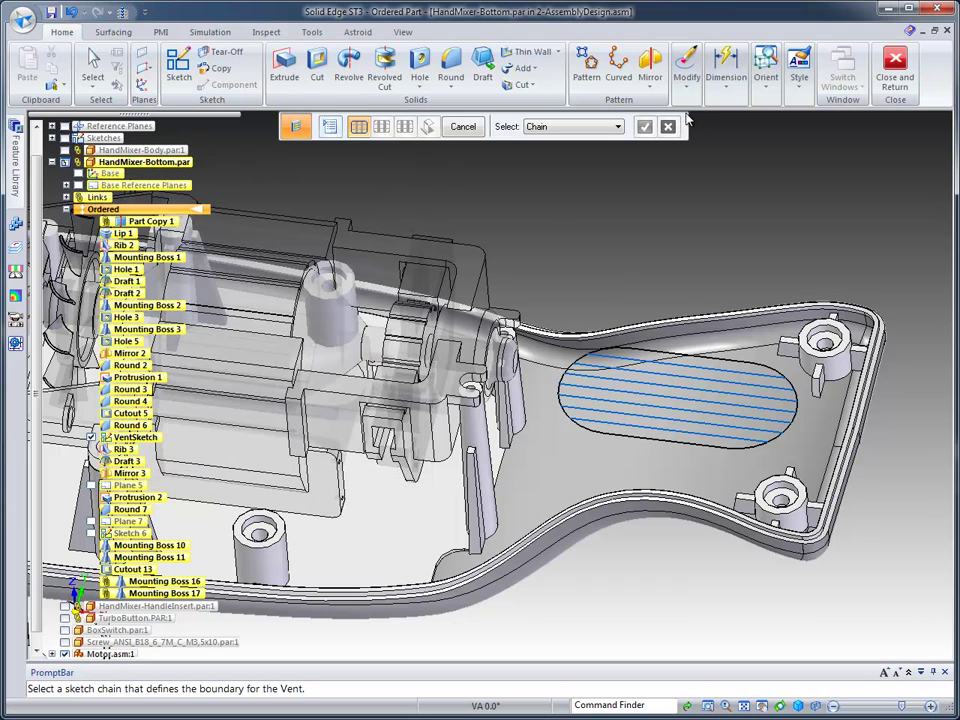
# Use the oval as vent boundary and the hatch lines as ribs, skipping spars.
pyautogui.click(680, 352)
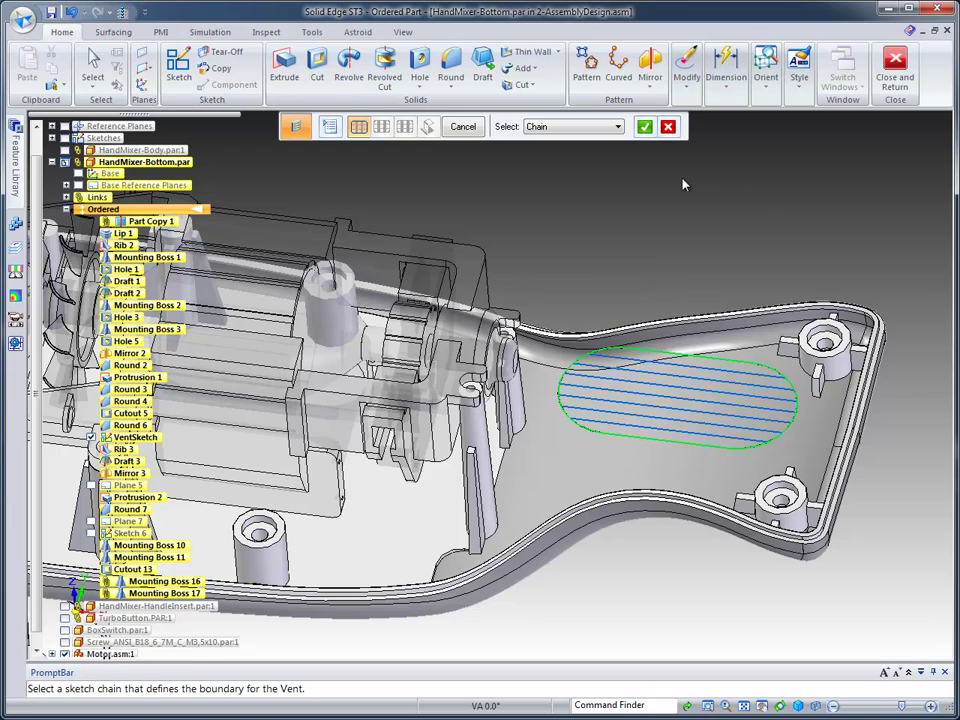
pyautogui.click(645, 128)
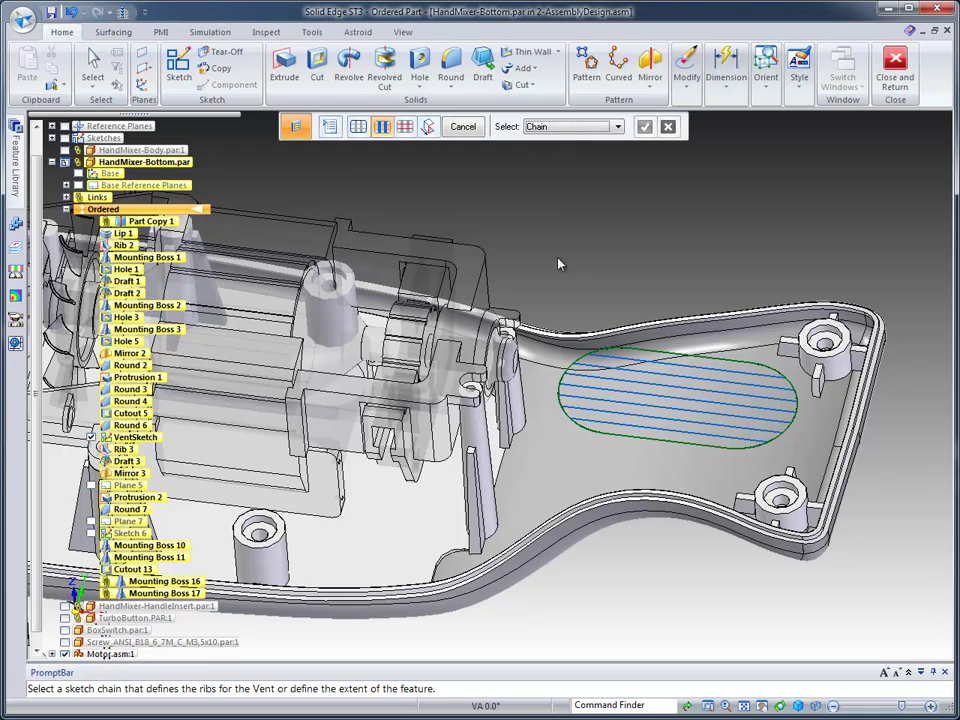
pyautogui.click(570, 130)
pyautogui.click(557, 147)
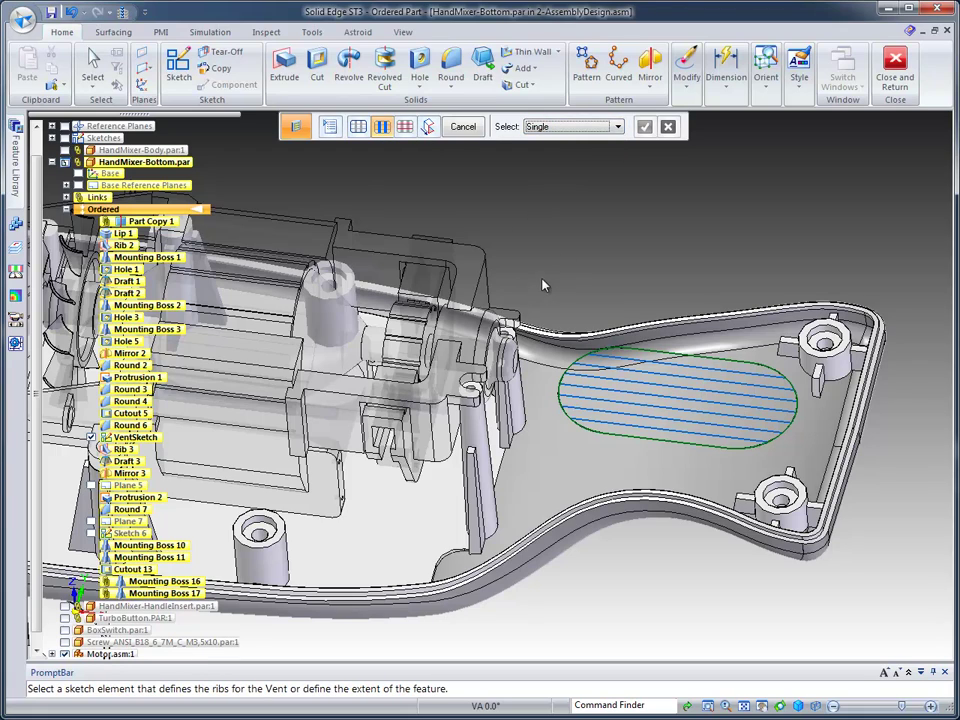
pyautogui.click(614, 352)
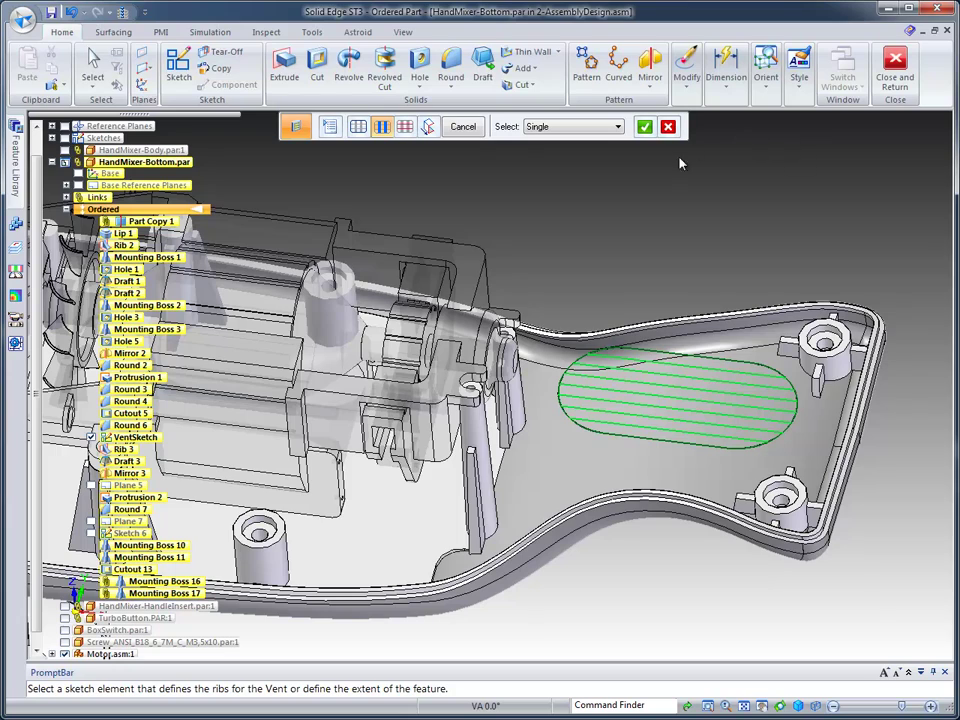
pyautogui.click(646, 127)
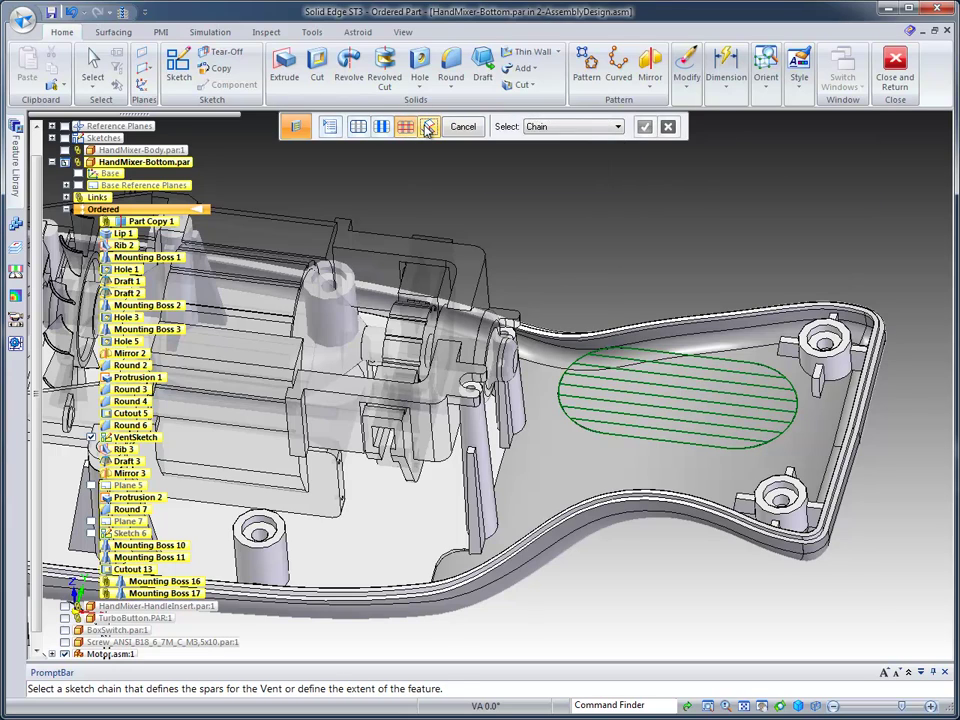
pyautogui.rightClick(568, 268)
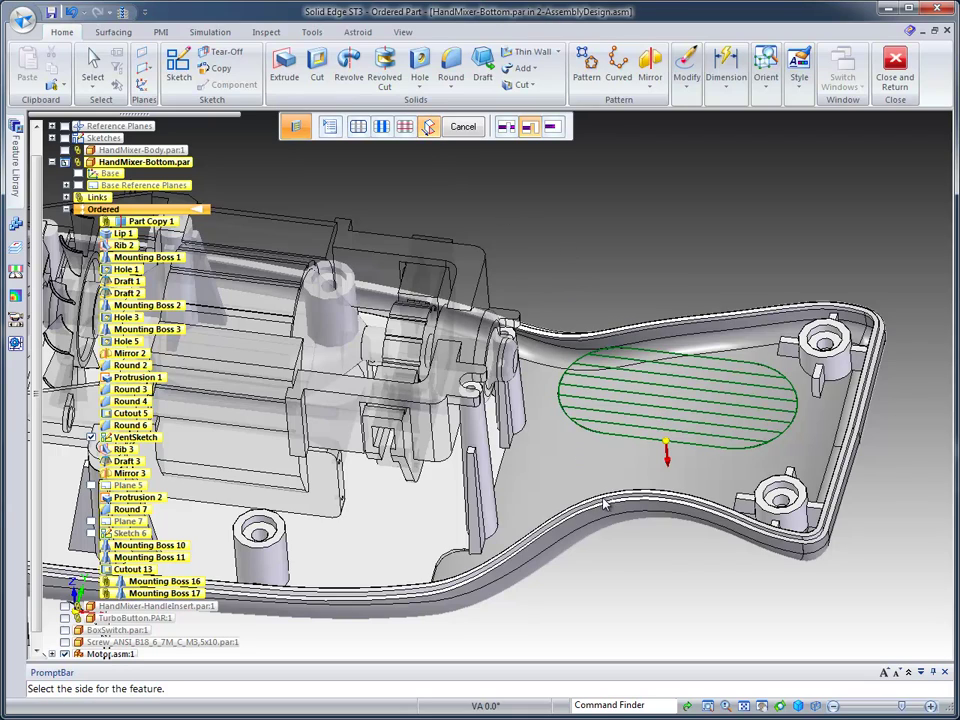
pyautogui.click(624, 559)
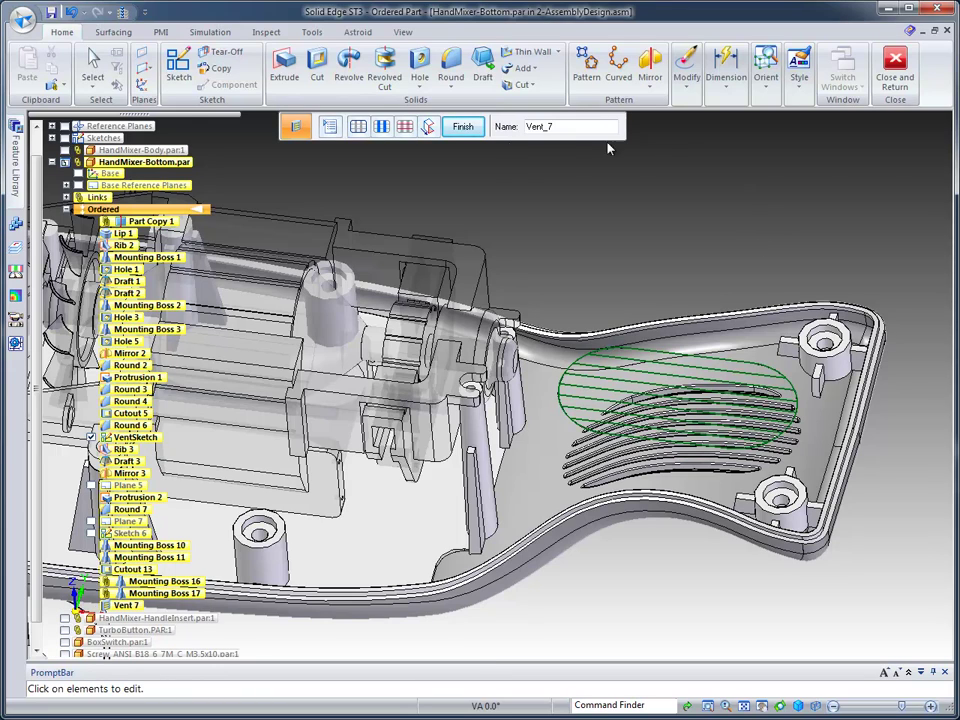
# Finish Vent 7 so its slots cut through the handle floor.
pyautogui.click(462, 126)
pyautogui.click(92, 70)
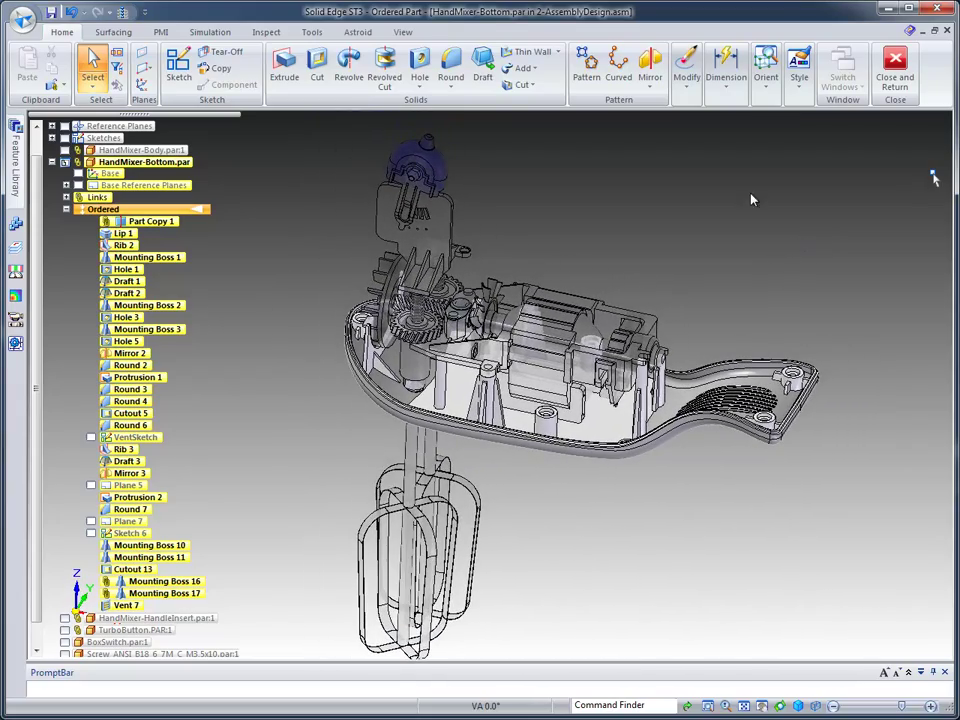
# Collapse the Ordered features and return to the top-level assembly.
pyautogui.click(66, 210)
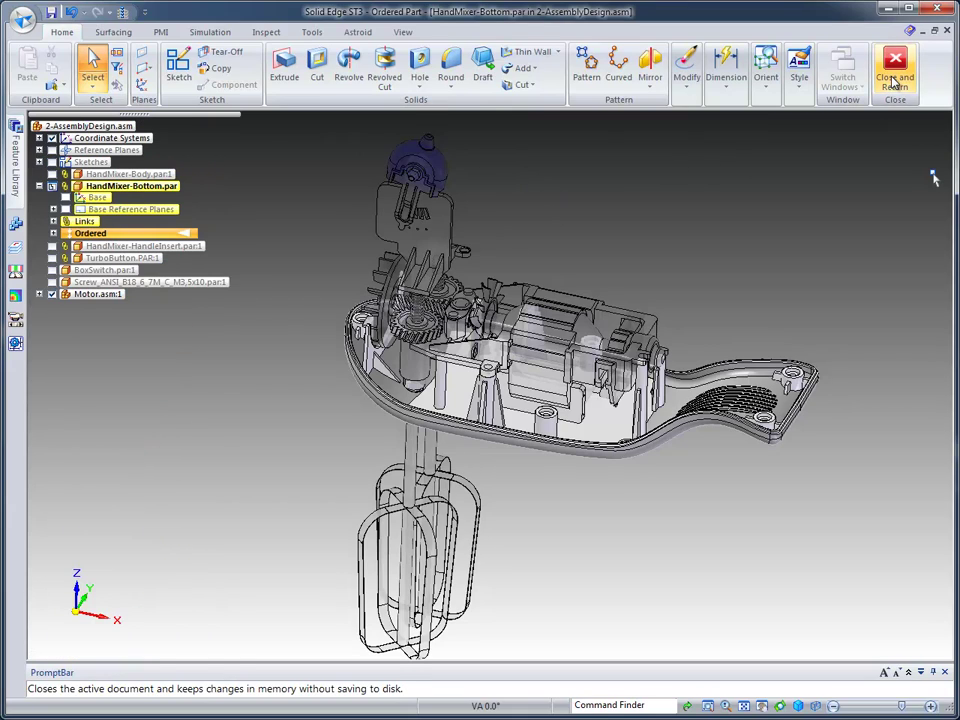
pyautogui.click(895, 78)
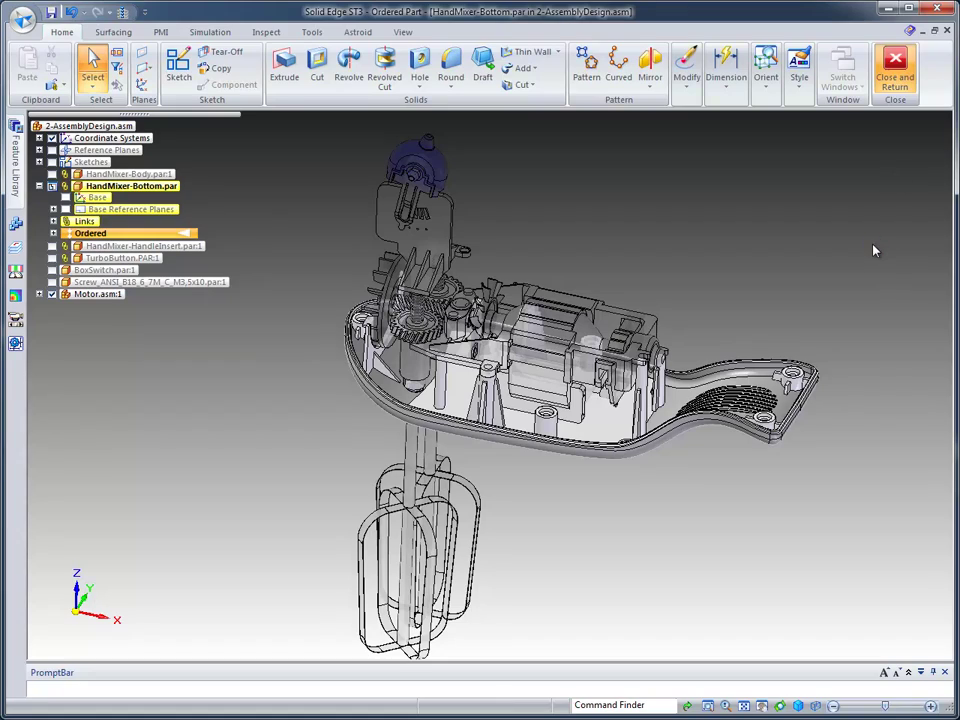